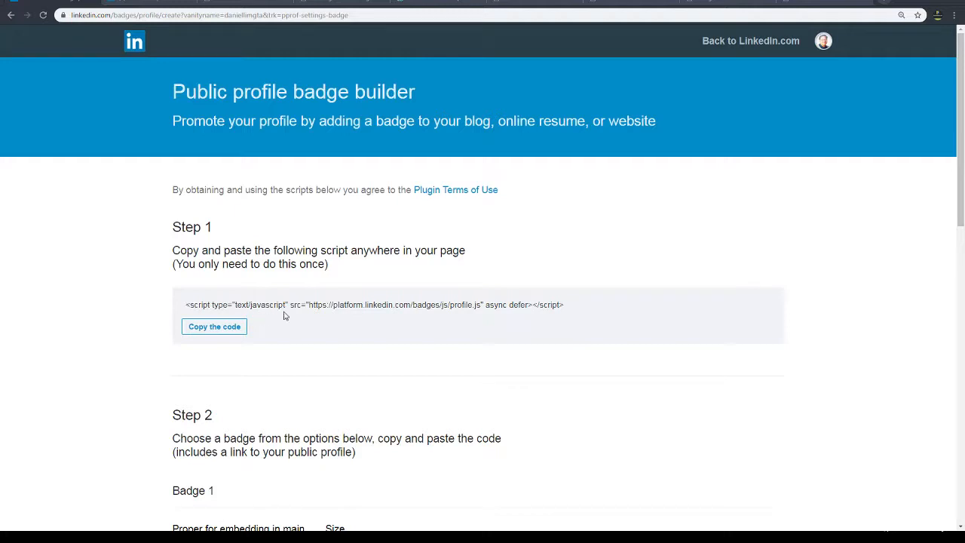
Copy the LinkedIn badge script from Step 1 of the Public profile badge builder.
click(578, 305)
key(ctrl+c)
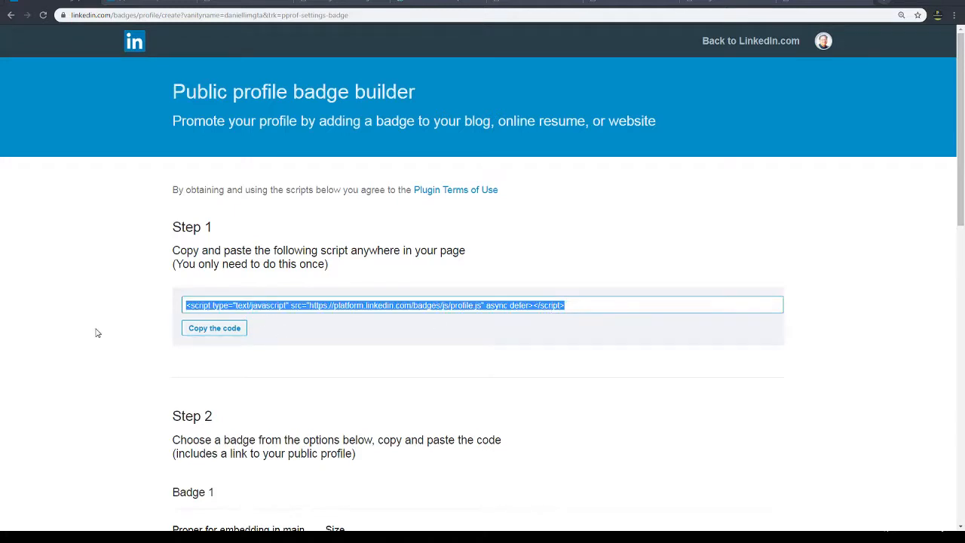
click(209, 327)
Examine the memberclouds.com home page down to its footer for a place to put the badge.
click(637, 4)
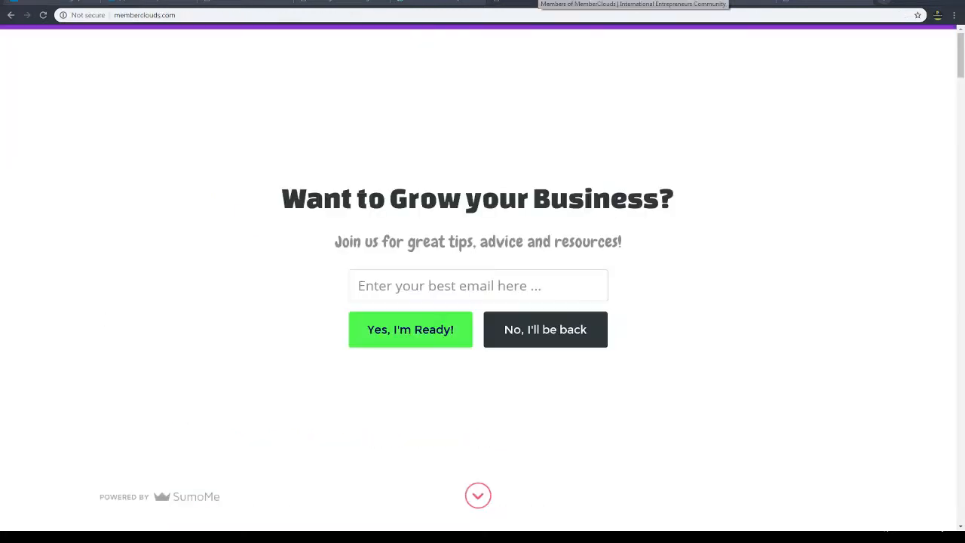
scroll(532, 302, down, 3)
click(478, 243)
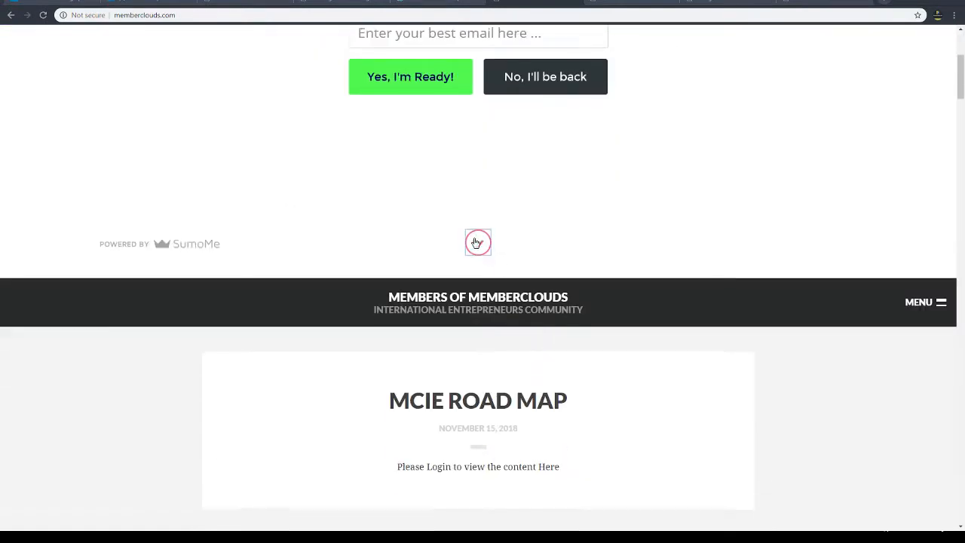
scroll(682, 345, down, 15)
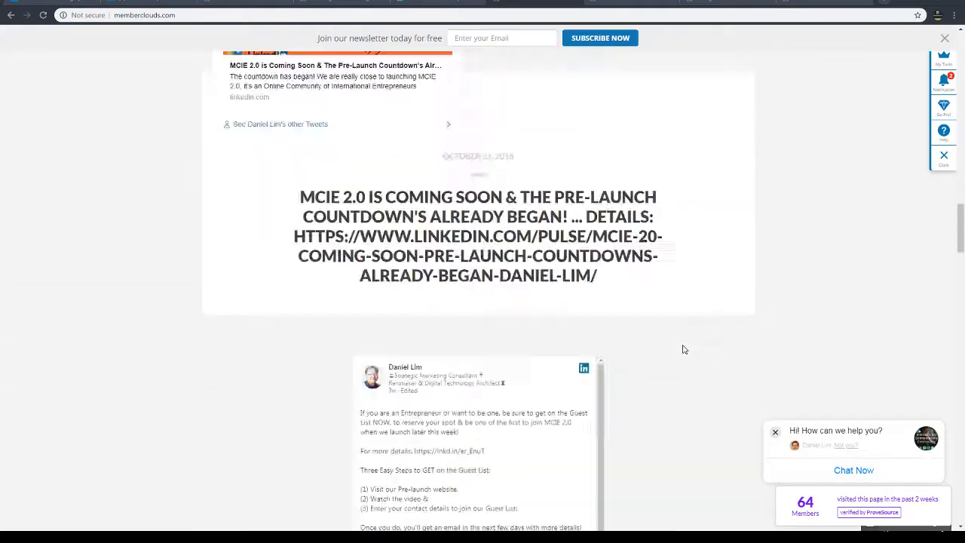
scroll(739, 336, down, 8)
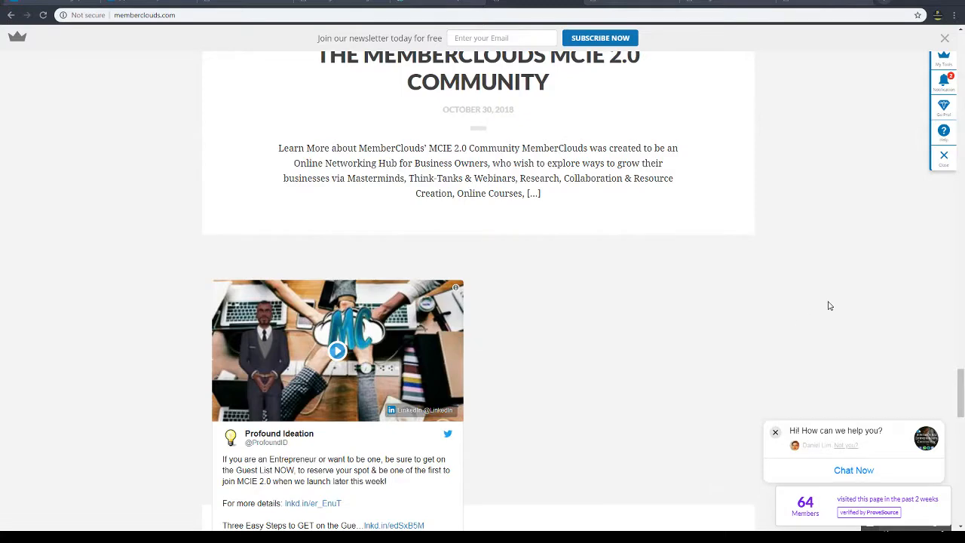
scroll(829, 306, down, 10)
scroll(830, 305, up, 2)
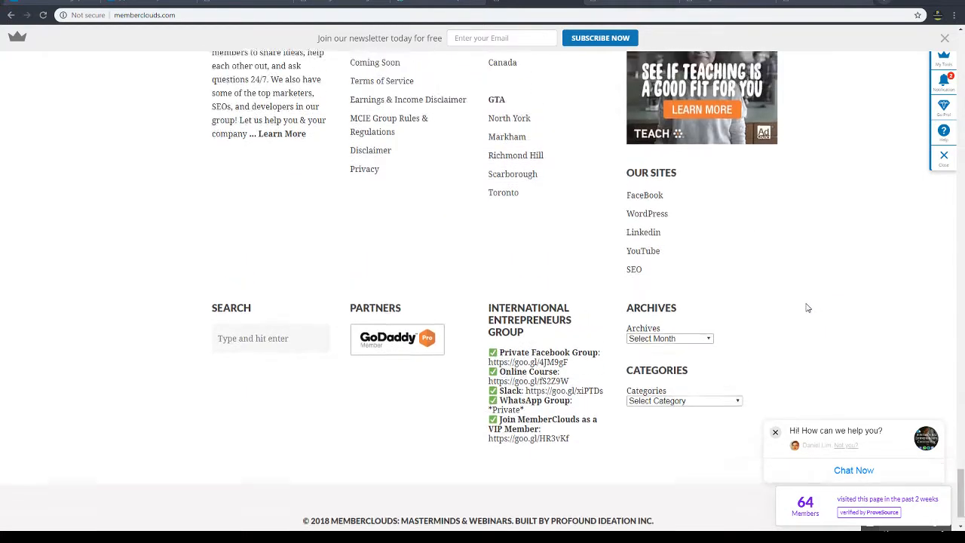
scroll(444, 272, down, 1)
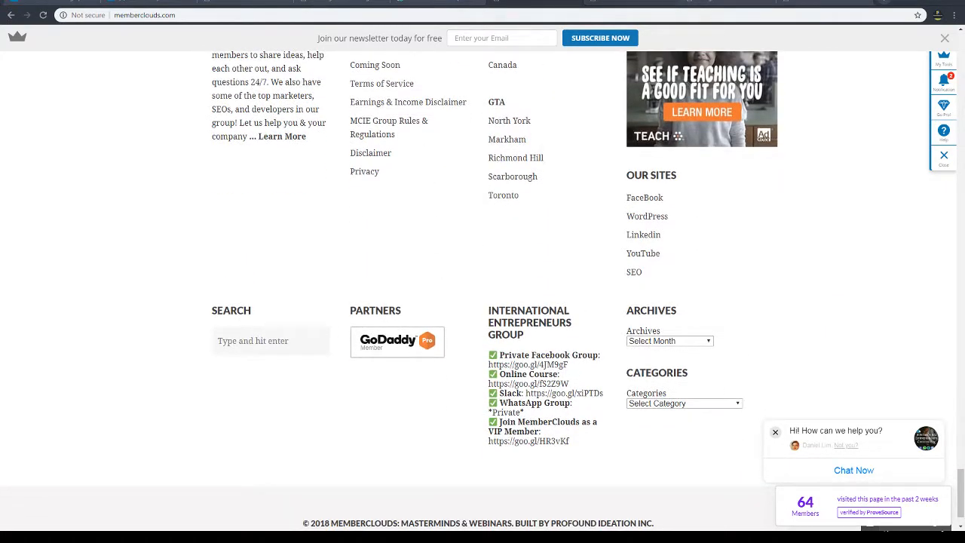
Look over the personal blog's home page, its WordPress dashboard and its Widgets page.
click(823, 4)
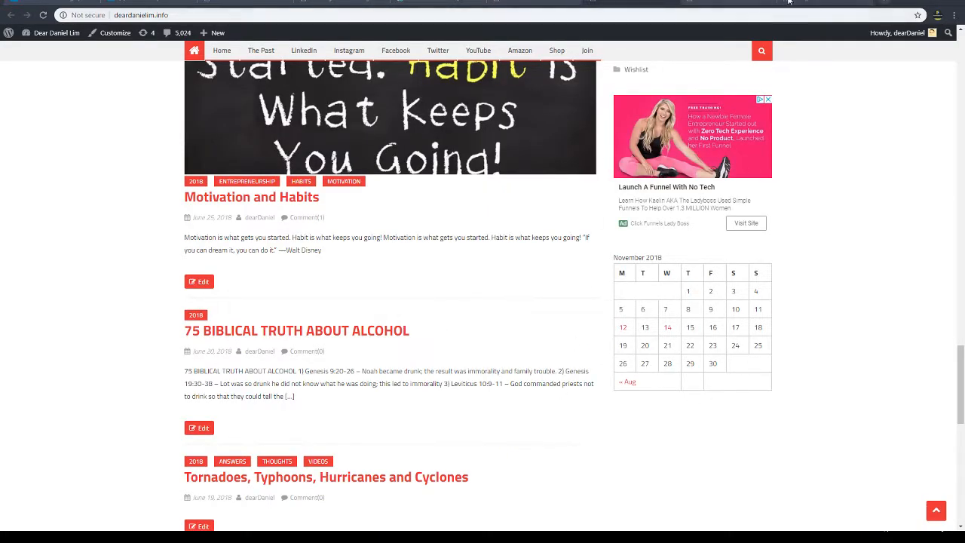
click(105, 11)
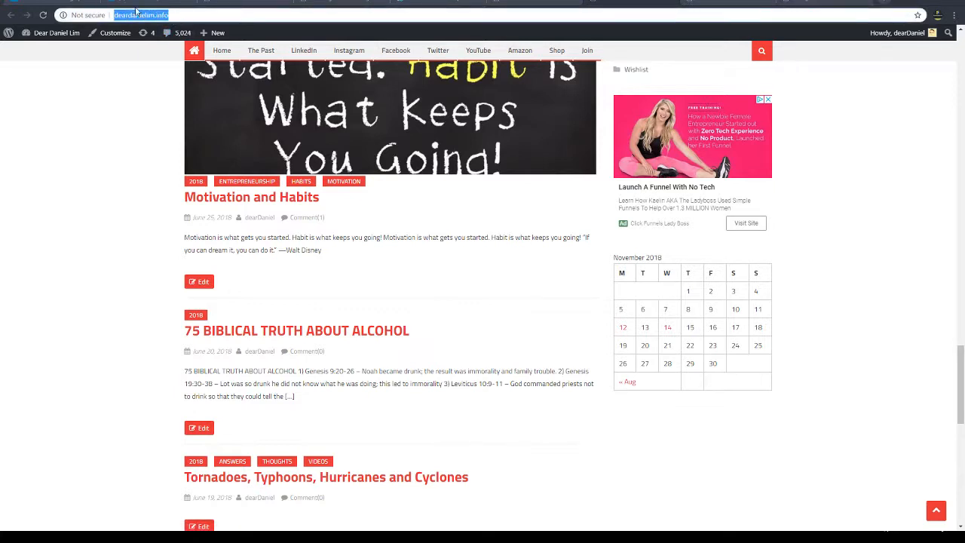
click(826, 1)
click(758, 1)
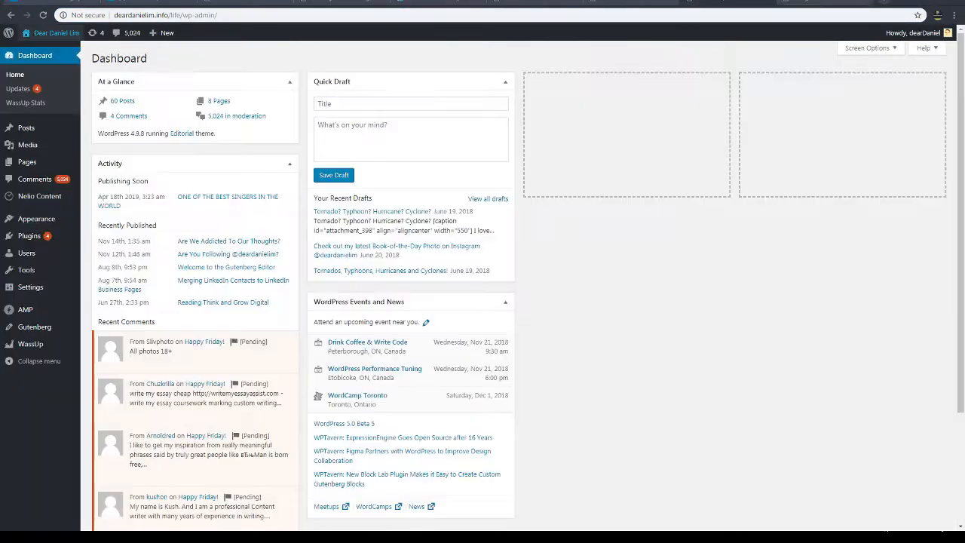
click(817, 1)
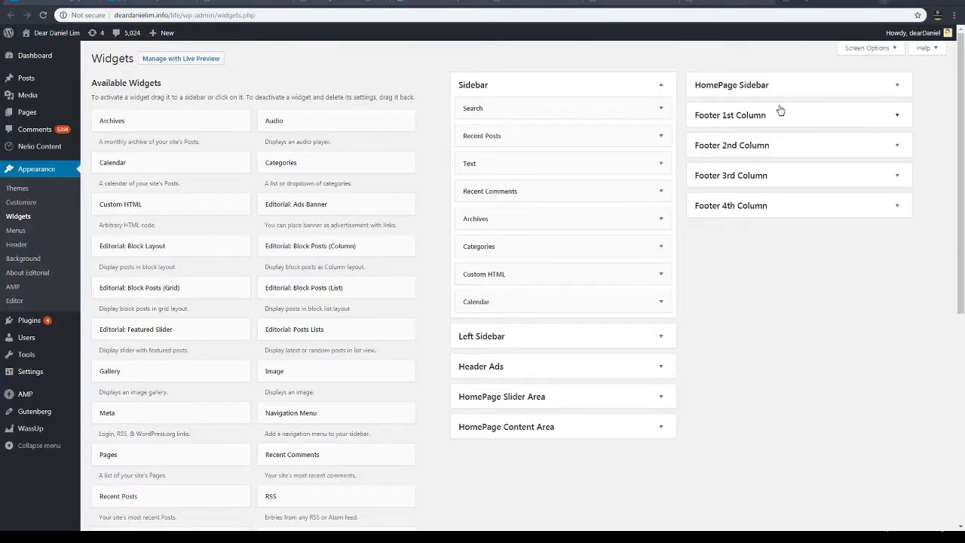
Reload the personal blog's home page and examine the sidebar space around the calendar.
click(646, 2)
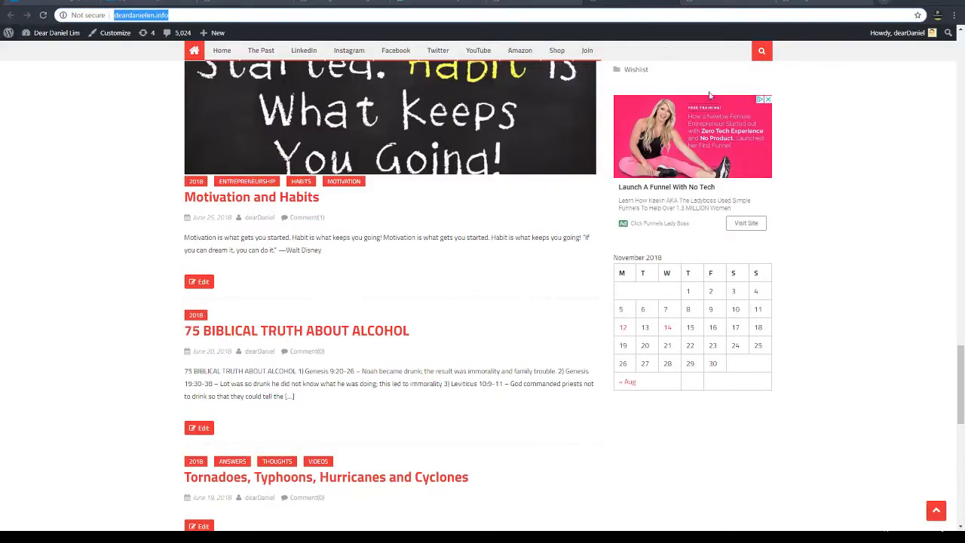
key(F5)
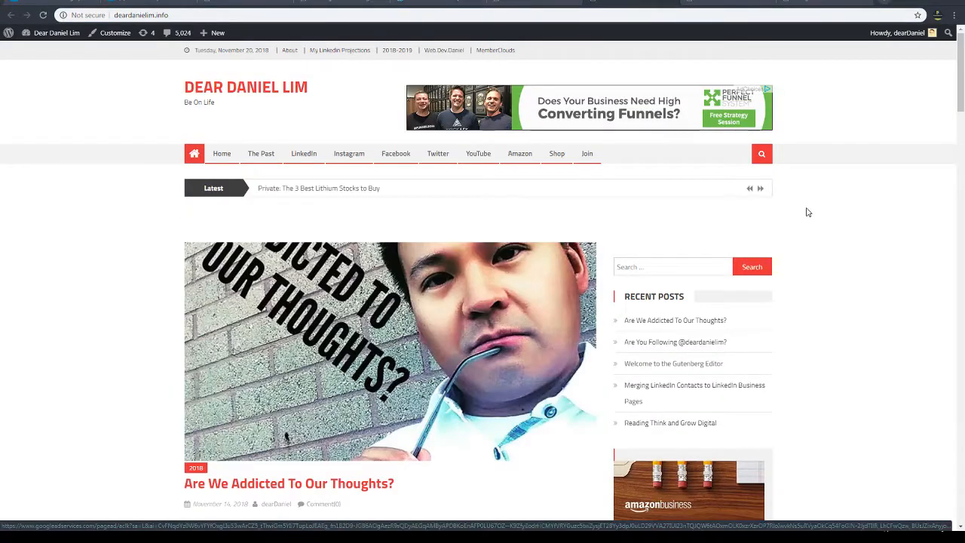
scroll(807, 212, down, 20)
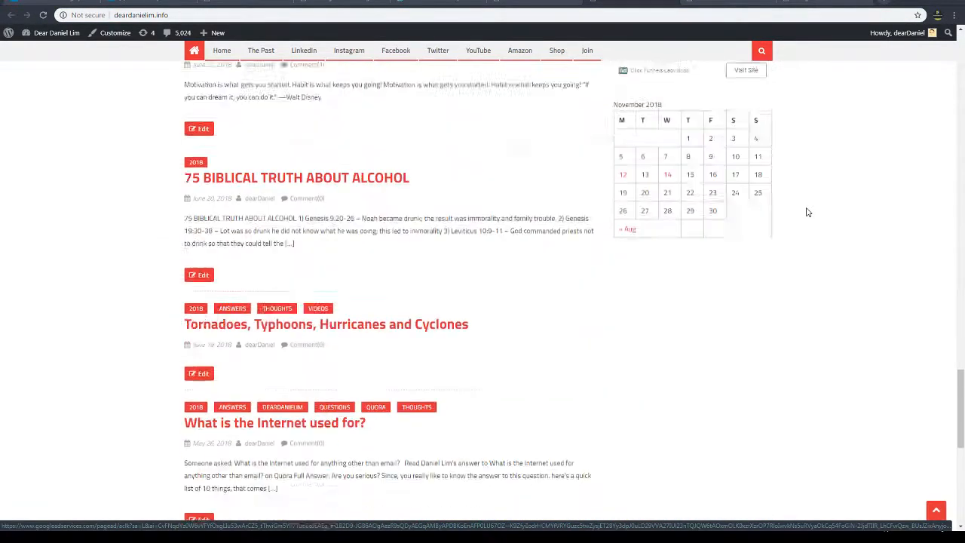
scroll(807, 212, up, 6)
scroll(807, 212, down, 6)
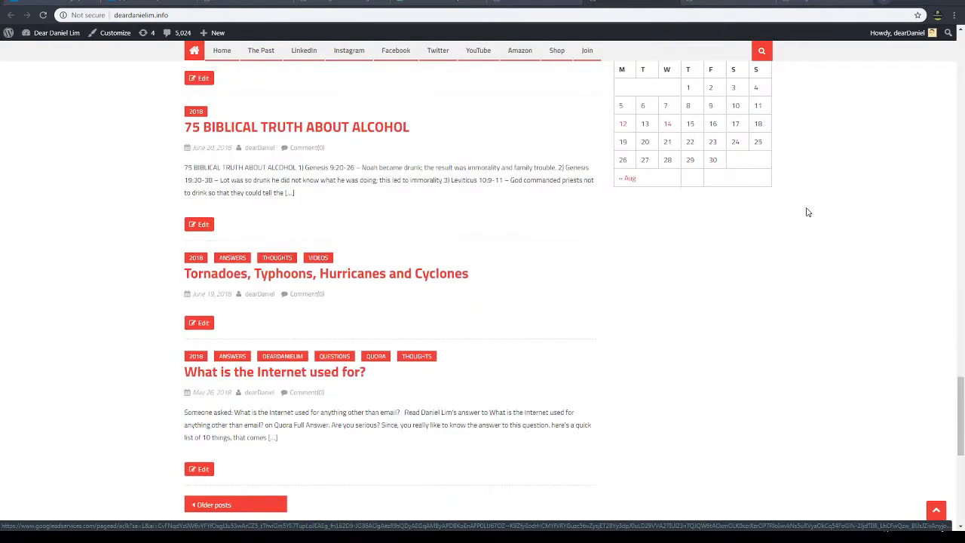
scroll(807, 212, up, 1)
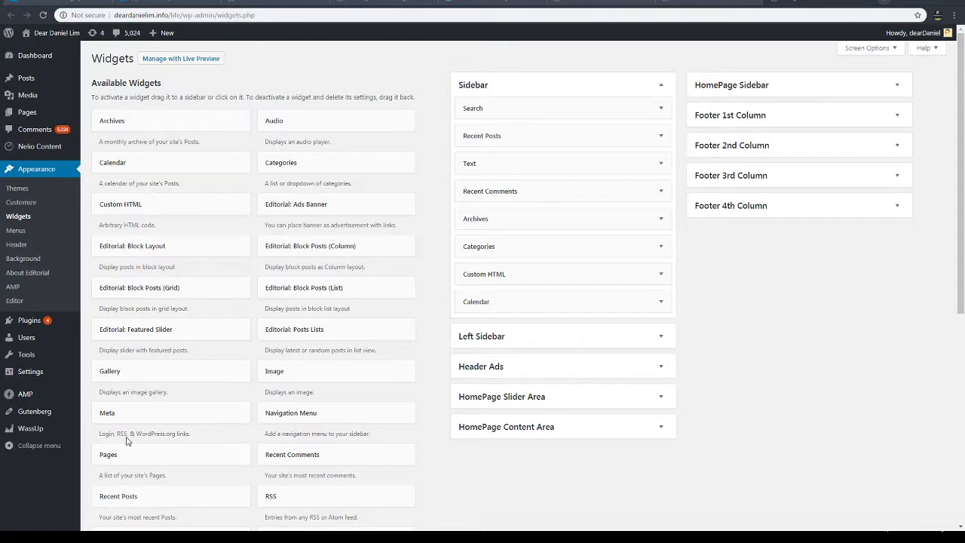
Add a Text widget below Calendar in the blog's Sidebar and paste the LinkedIn script into it as plain HTML.
scroll(205, 309, down, 1)
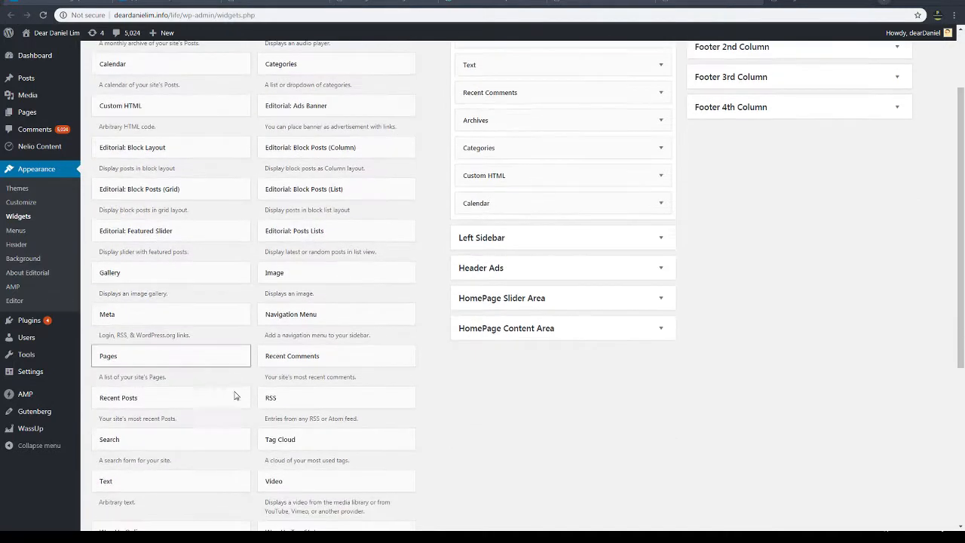
drag(185, 483, 556, 231)
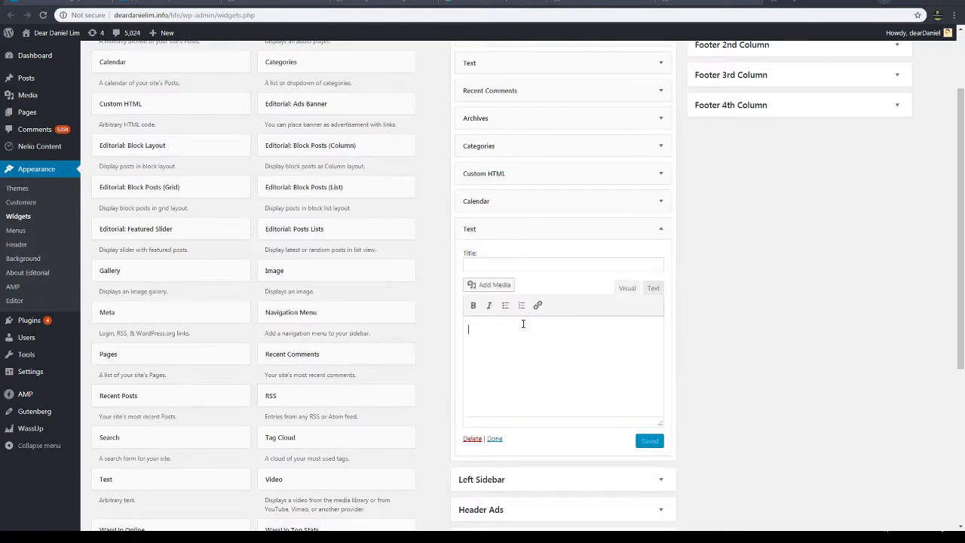
click(653, 289)
key(ctrl+v)
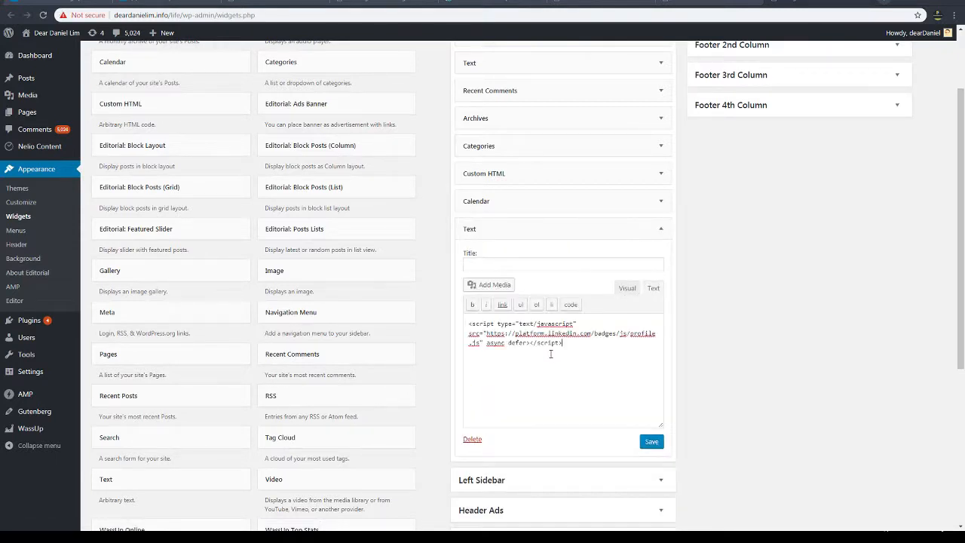
key(ctrl+a)
Copy the embed code of the dark Badge 1 in the Regular (280 pixel wide) size from the LinkedIn badge builder.
click(74, 1)
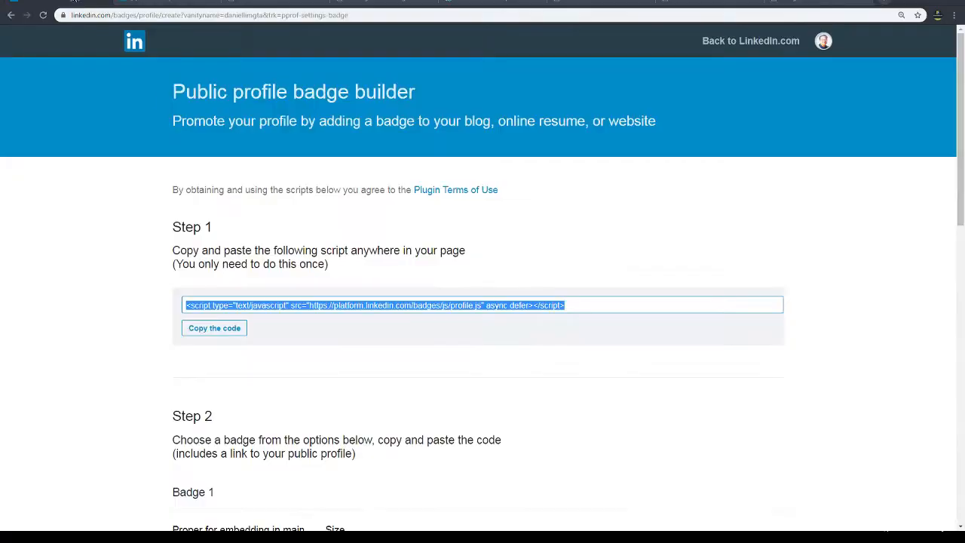
scroll(421, 310, down, 3)
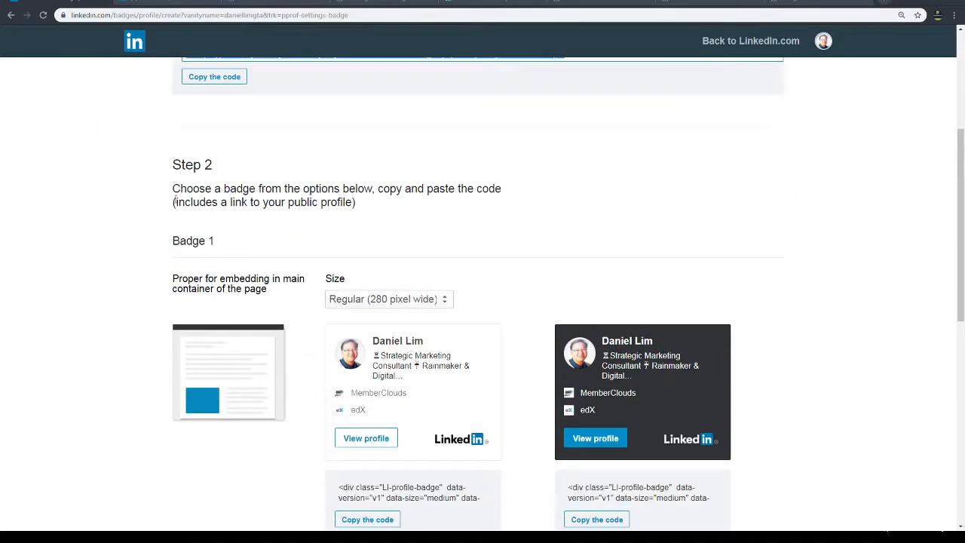
drag(172, 188, 401, 218)
scroll(641, 225, down, 1)
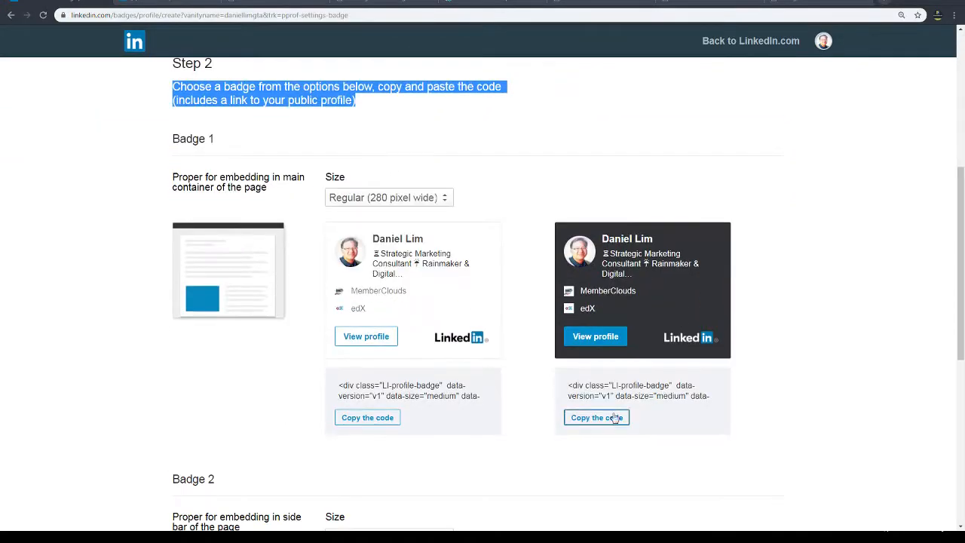
click(594, 418)
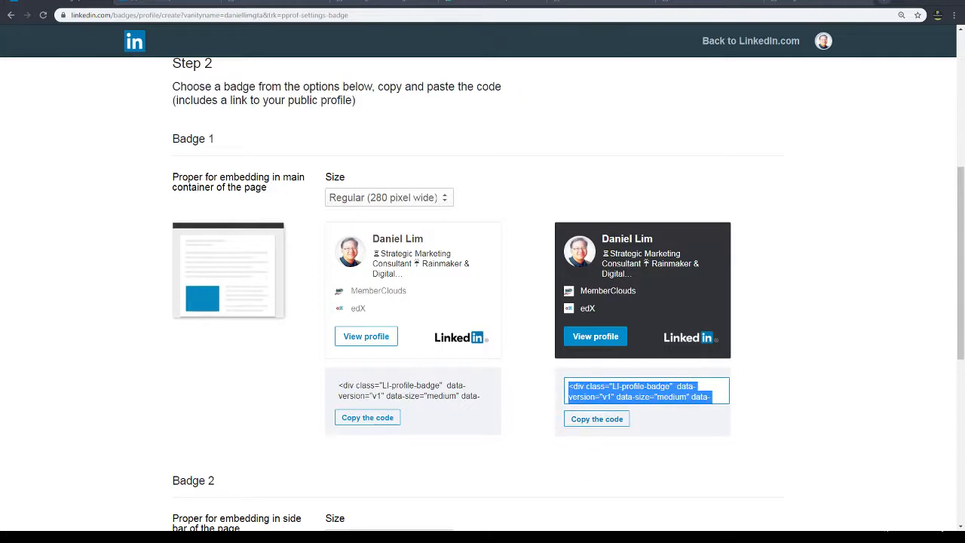
Paste the dark badge code below the script in the sidebar's new Text widget and save the widget.
click(709, 2)
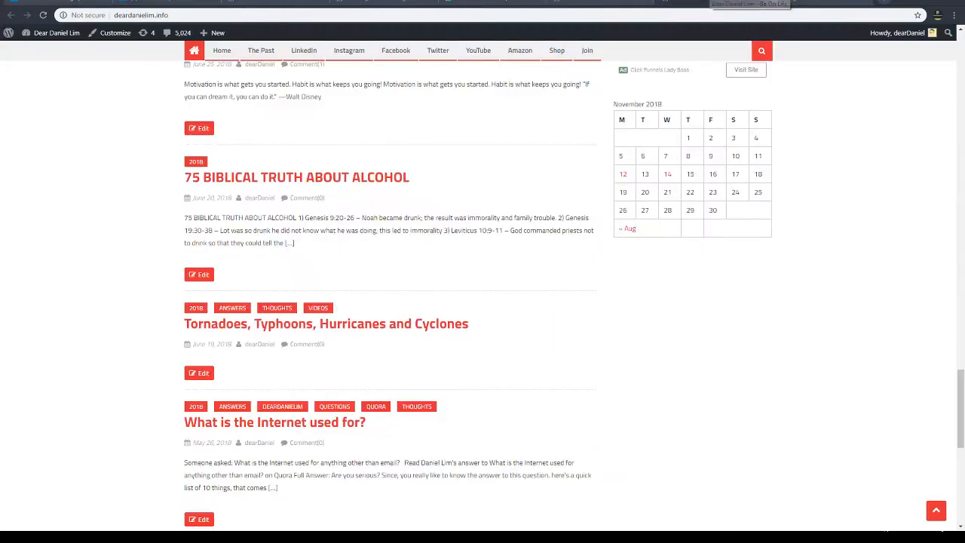
click(606, 1)
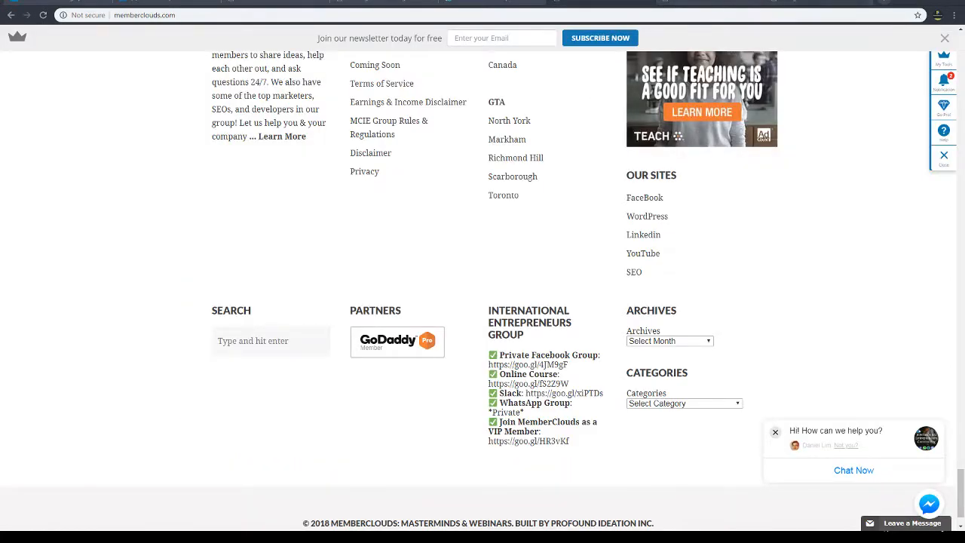
click(708, 1)
click(583, 380)
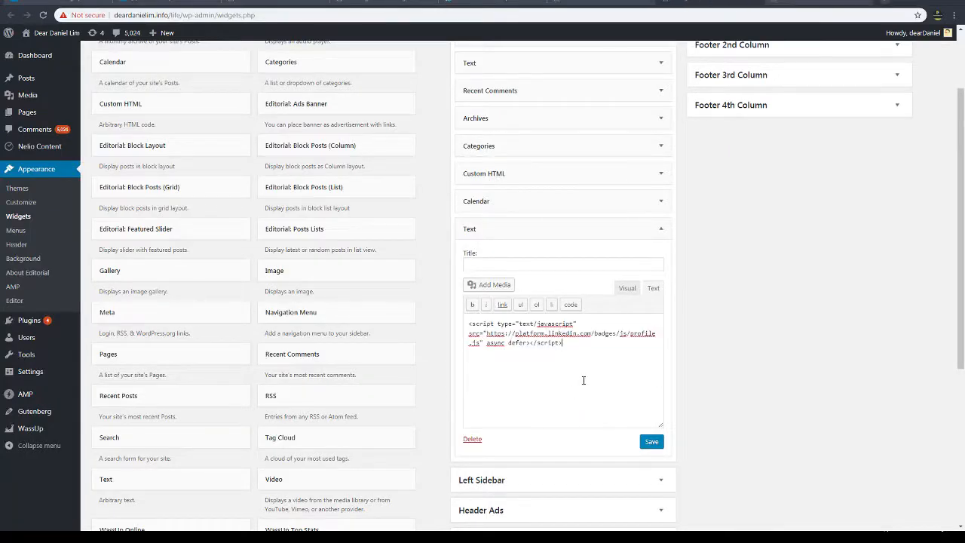
text(<div class="LI-profile-badge"  data-version="v1" data-size="medium" data-locale="en_US" data-type="horizontal" data-theme="dark" data-vanity="daniellimgta"><a class="LI-simple-link" href="https://ca.linkedin.com/in/daniellimgta?trk=profile-badge">Daniel Lim</a></div>)
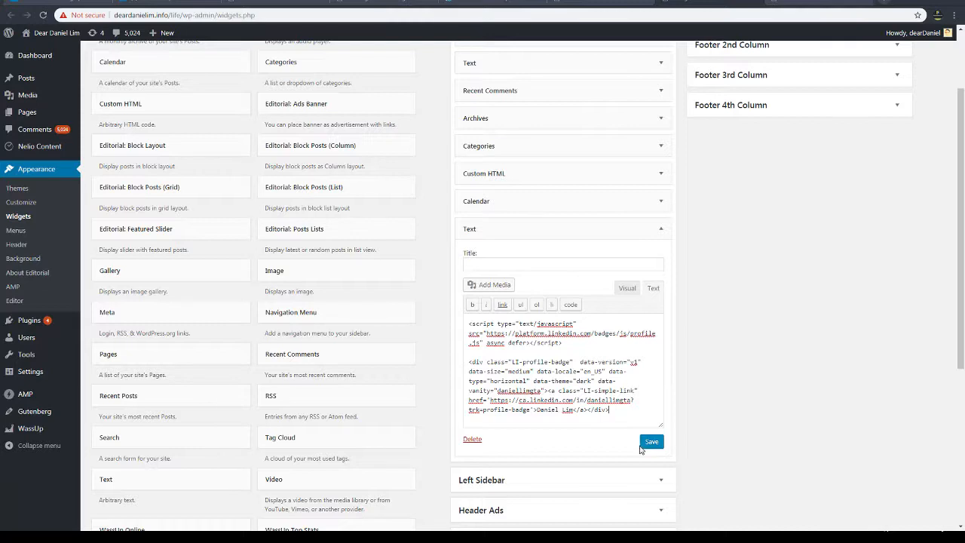
click(642, 444)
Check how the new badge widget displays below the calendar in the live blog's sidebar.
click(781, 1)
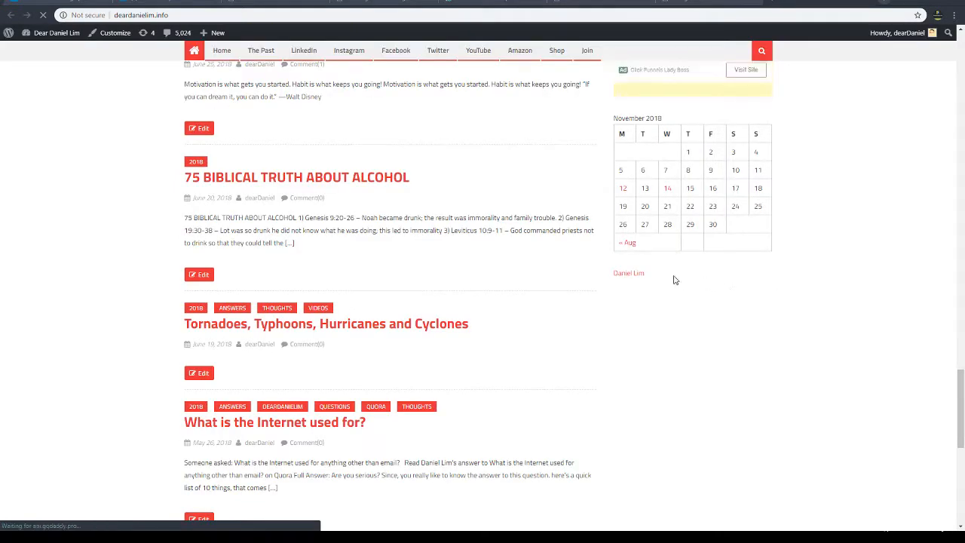
drag(647, 276, 616, 278)
scroll(774, 339, up, 2)
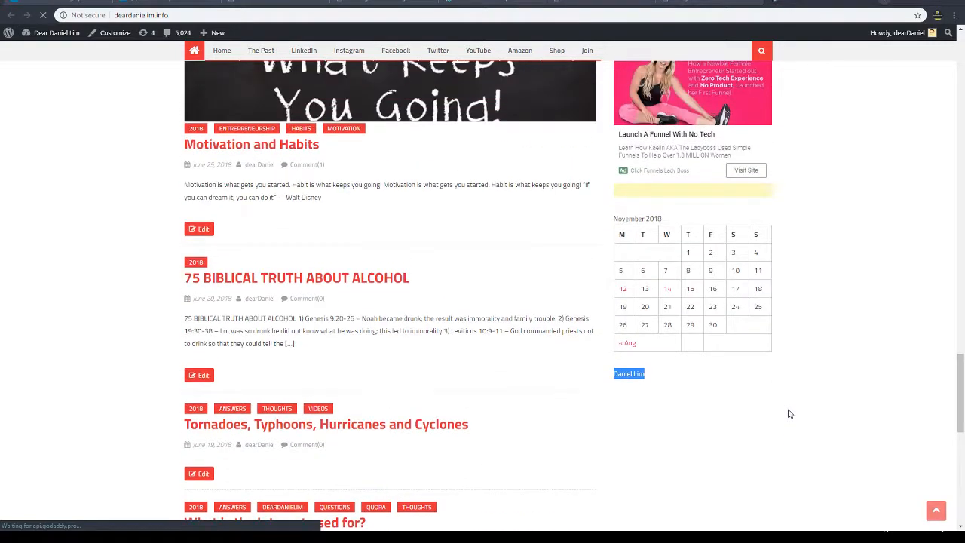
scroll(801, 421, up, 8)
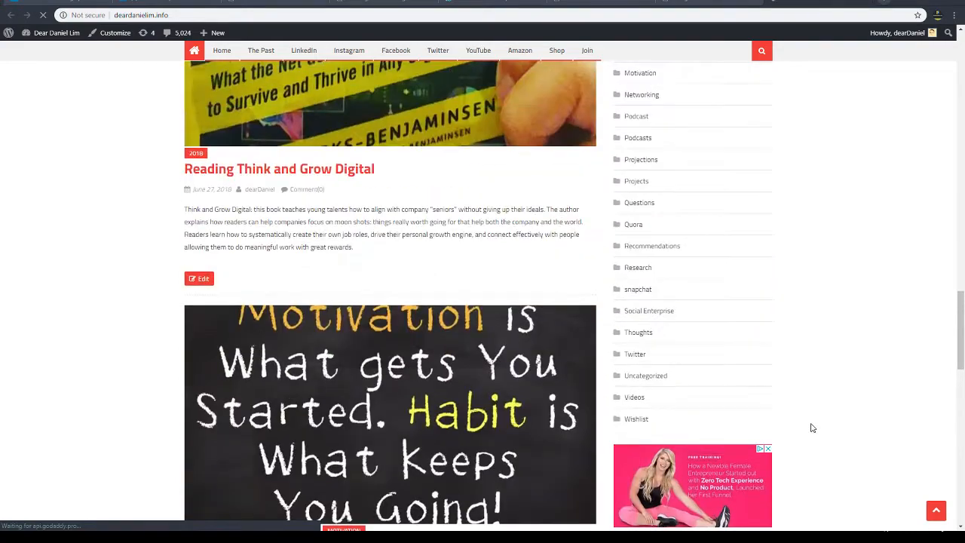
scroll(813, 427, down, 9)
scroll(812, 433, down, 5)
scroll(812, 430, up, 3)
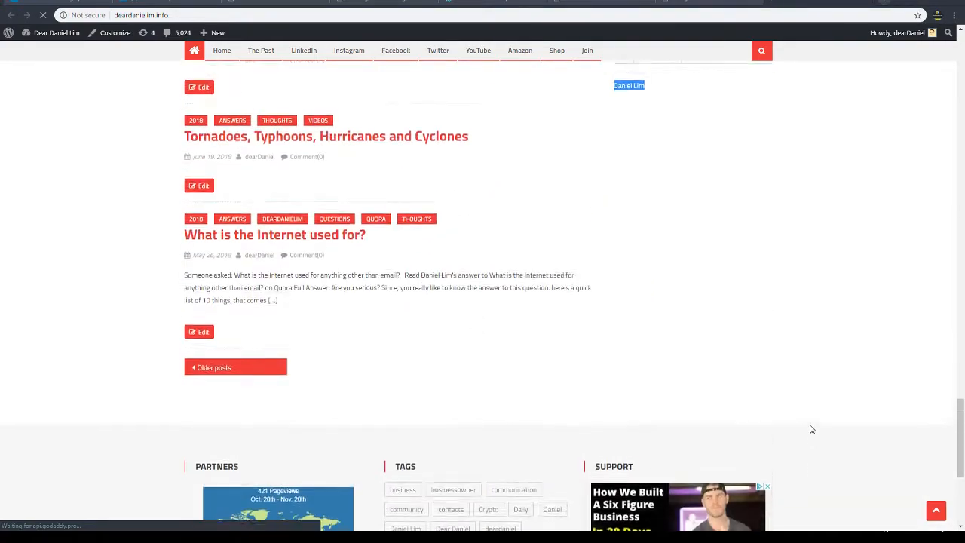
scroll(812, 430, up, 1)
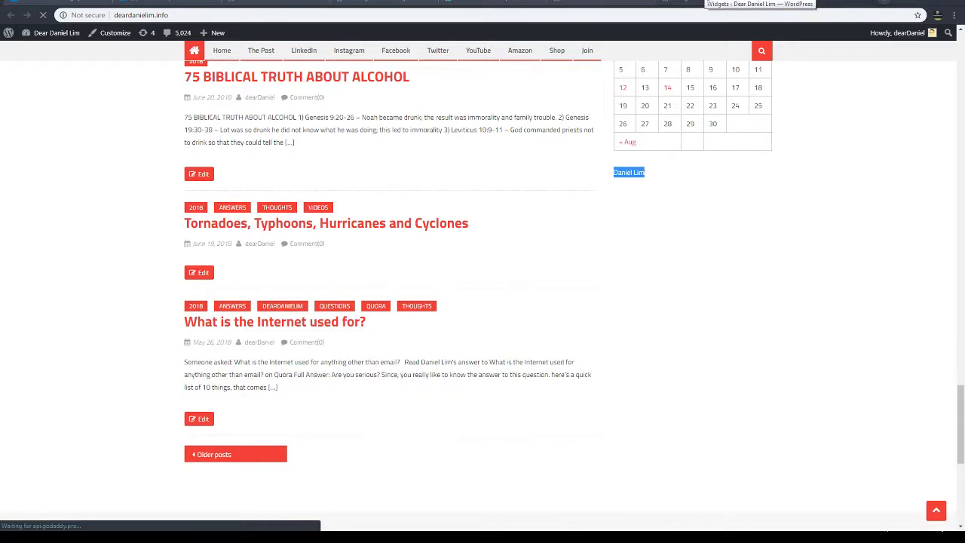
Close the memberclouds.com page and go back to the live blog page with the badge widget.
click(615, 3)
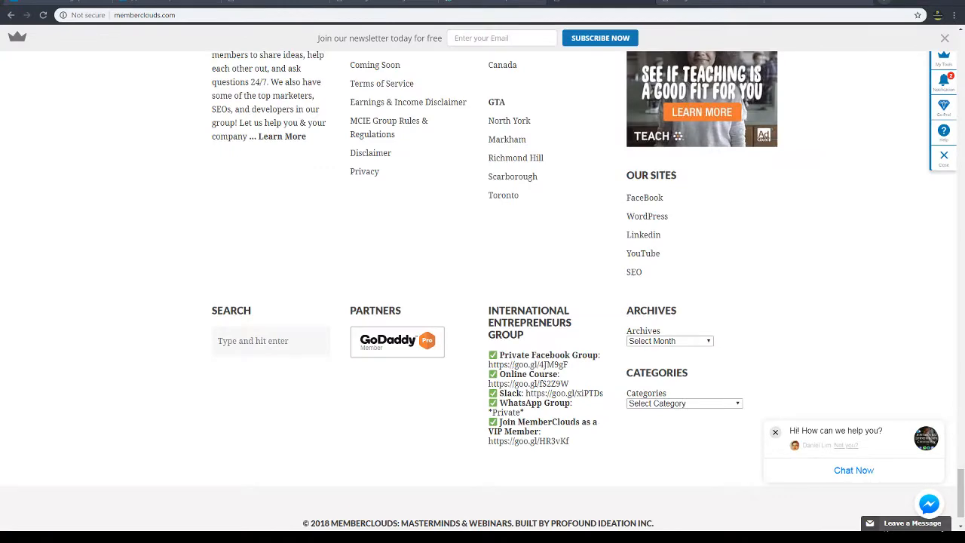
key(ctrl+w)
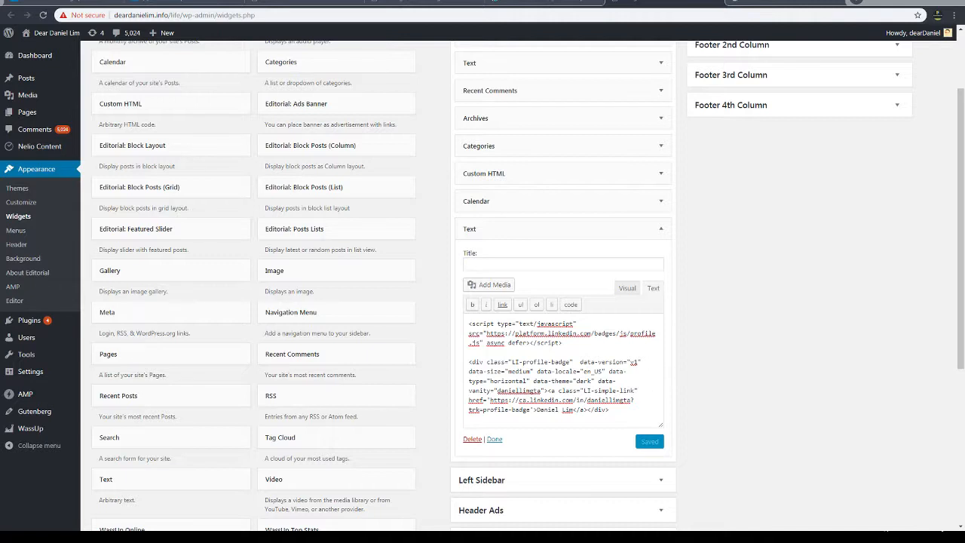
click(757, 4)
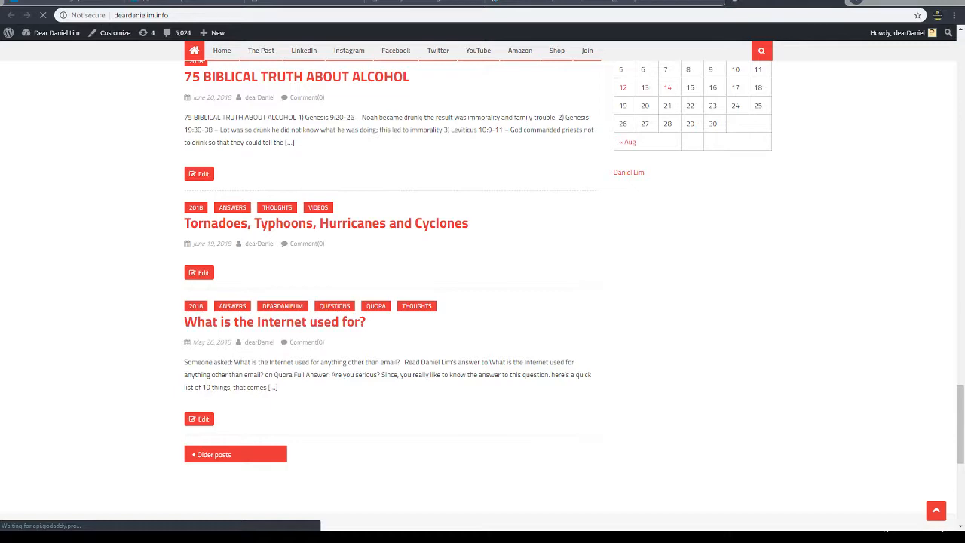
Find the MemberClouds Widgets page, open the MemberClouds live site in a separate tab, and return to the Widgets page.
mouse_move(156, 3)
mouse_down()
mouse_move(156, 20)
mouse_move(155, 3)
mouse_up()
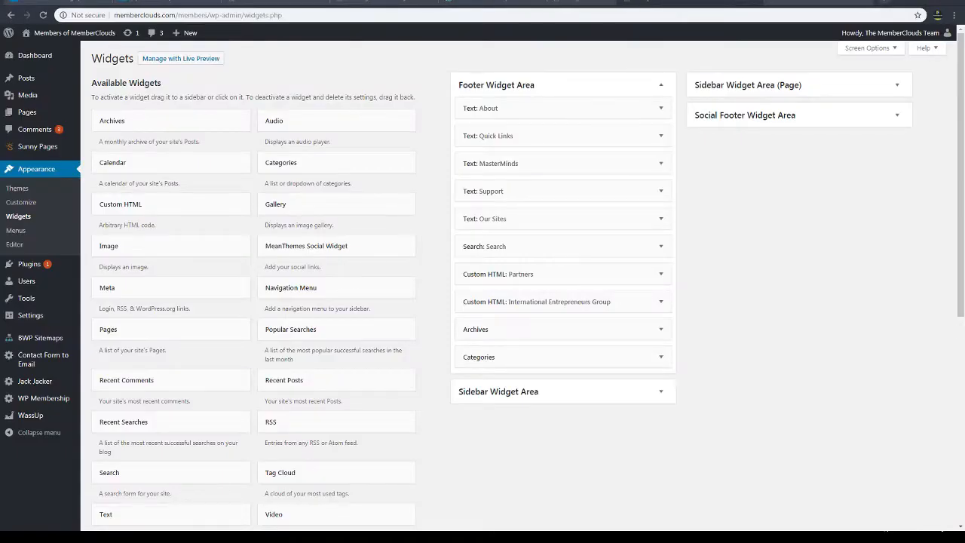
click(497, 3)
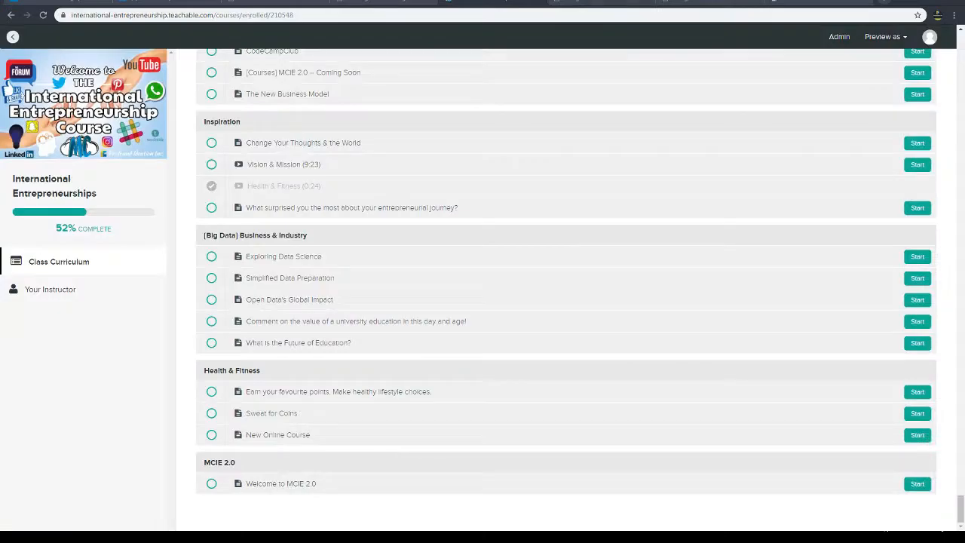
click(612, 2)
click(709, 2)
click(605, 2)
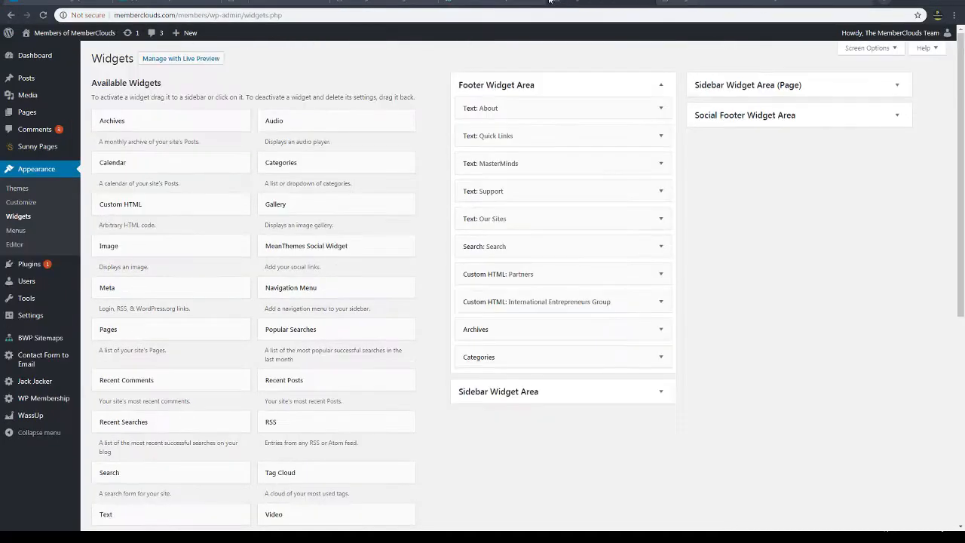
click(91, 33)
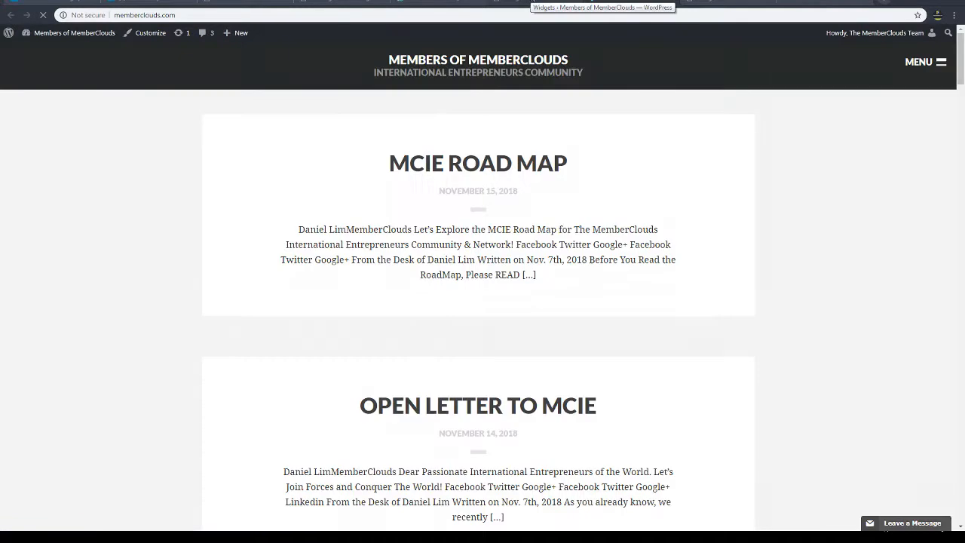
click(526, 2)
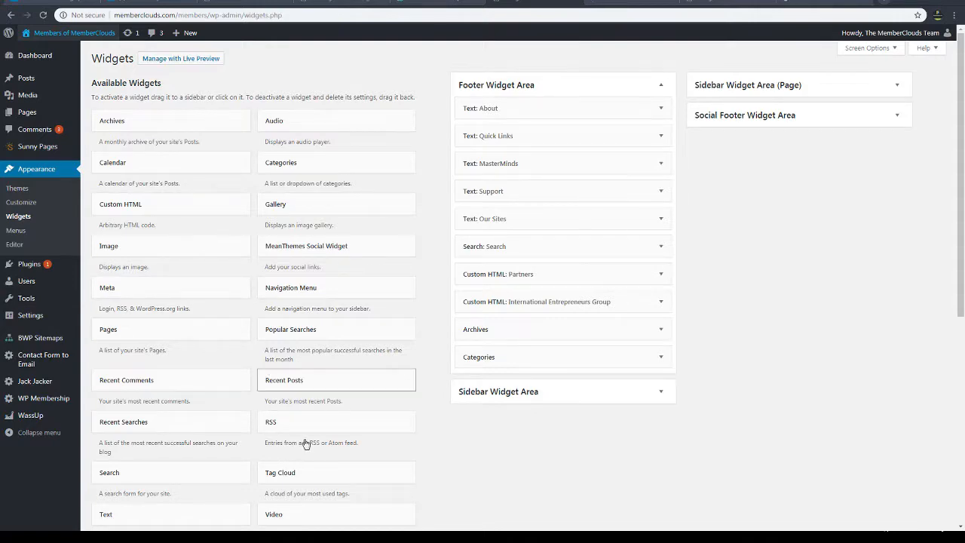
Add a Text widget to the Footer Widget Area between the Partners and International Entrepreneurs Group widgets.
scroll(221, 425, down, 2)
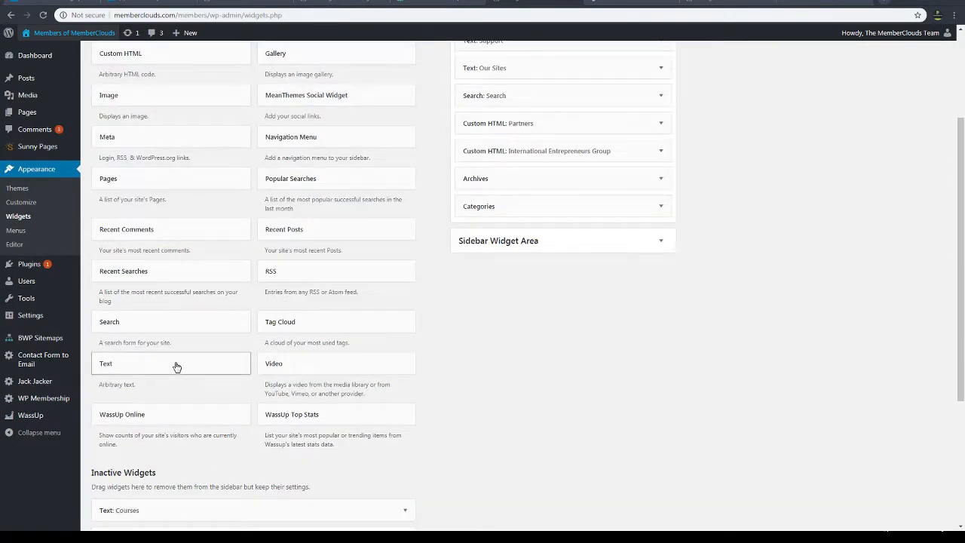
drag(175, 367, 538, 158)
click(510, 270)
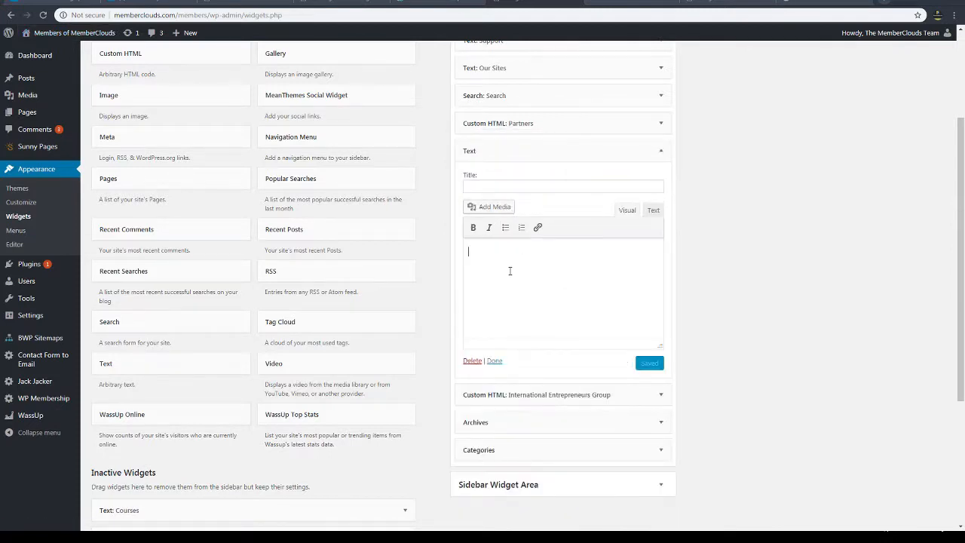
Put the copied dark medium badge code into the new footer Text widget as raw HTML and save the widget.
text(<div class="LI-profile-badge" data-version="v1" data-size="medium" data-locale="en_US" data-type="horizontal" data-theme="dark" data-vanity="daniellimgta"><a class="LI-simple-link" href='https://ca.linkedin.com/in/daniellimgta?trk=profile-badge'>Daniel Lim</a></div>)
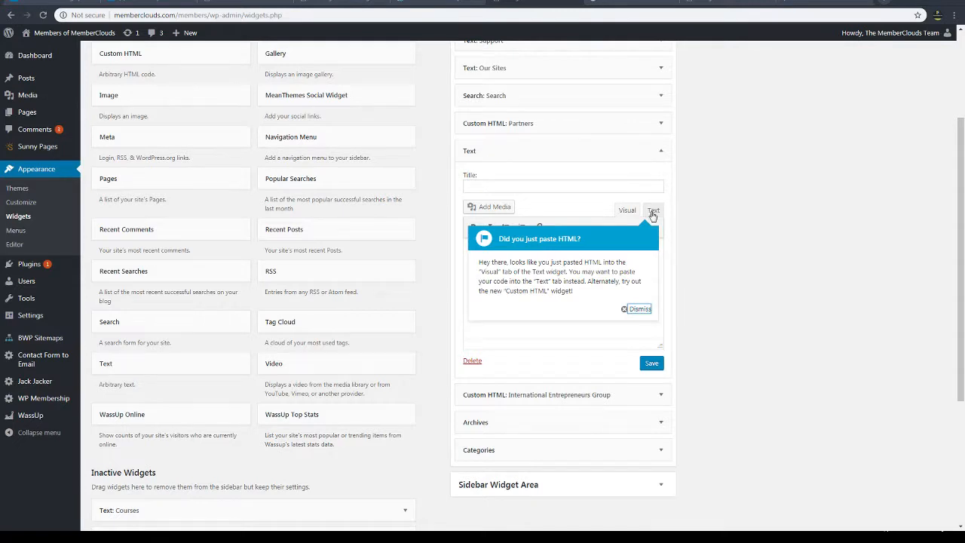
click(653, 210)
click(634, 299)
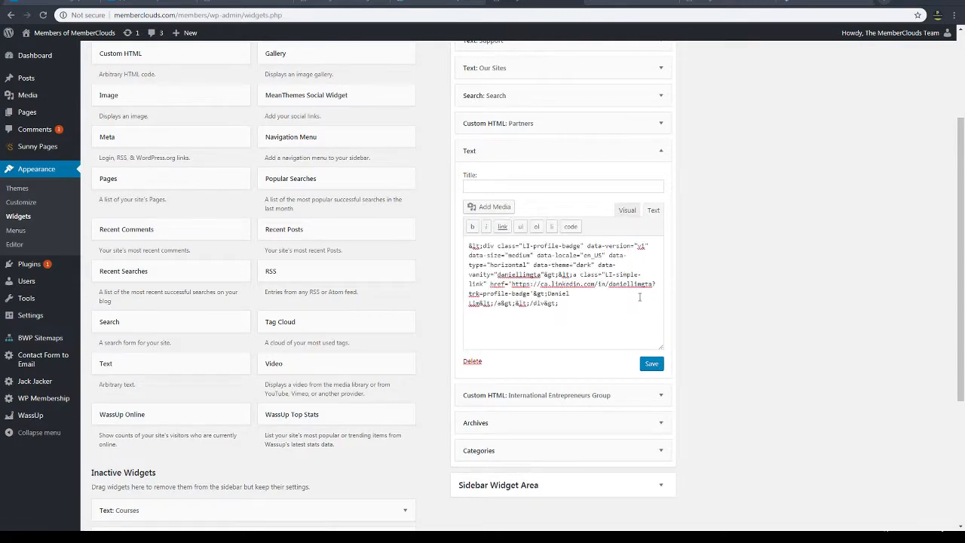
key(ctrl+a)
click(629, 324)
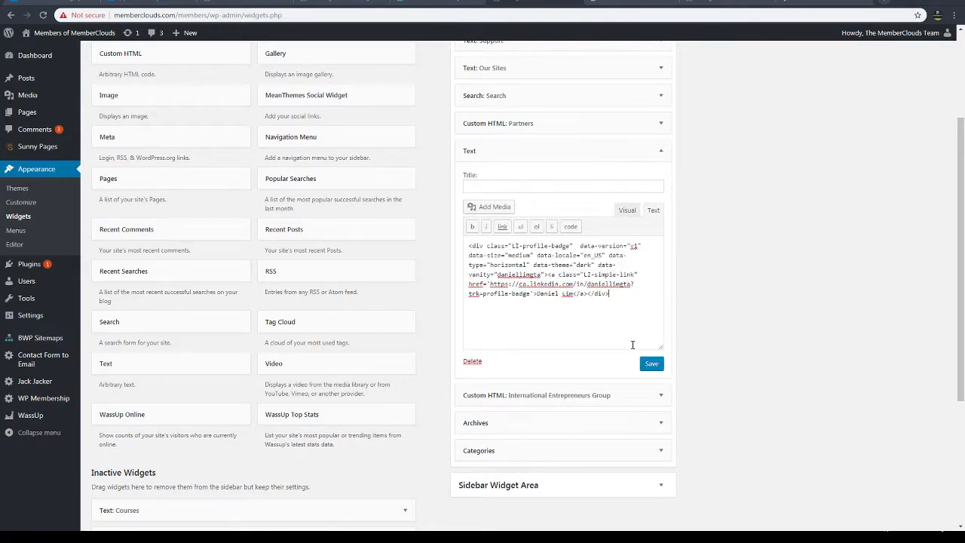
click(652, 364)
Copy the profile.js script code from Step 1 of the LinkedIn badge builder.
click(54, 2)
scroll(310, 334, up, 4)
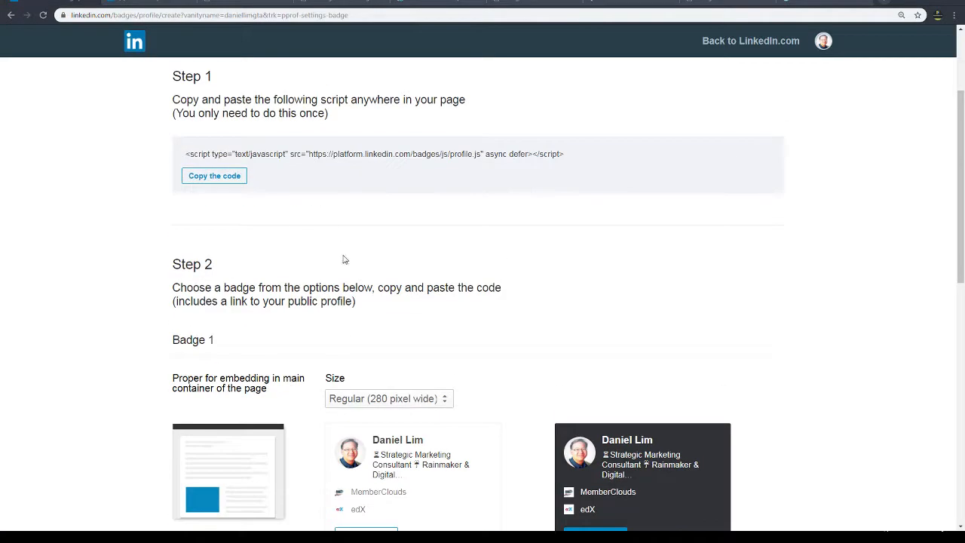
click(224, 175)
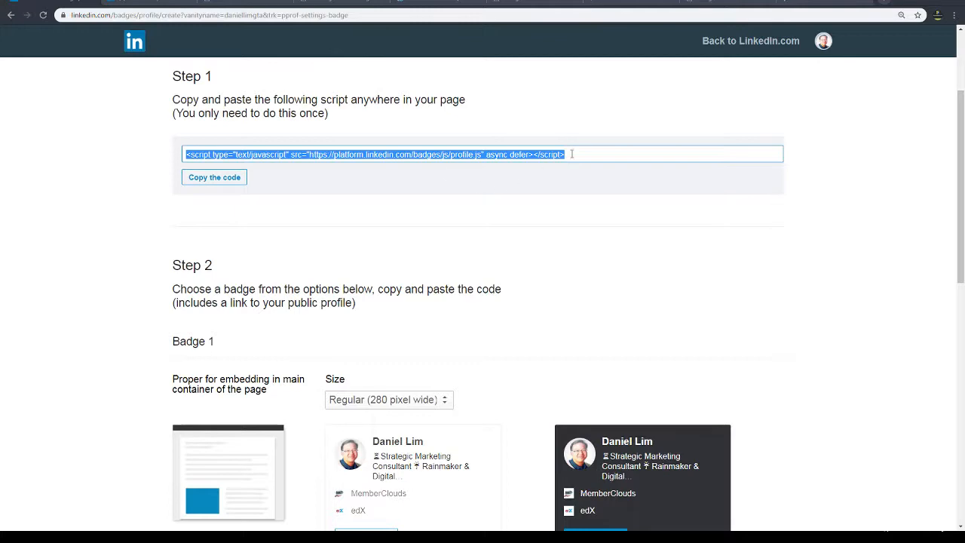
Dismiss the newsletter popup on the live MemberClouds site and look through the page.
click(626, 2)
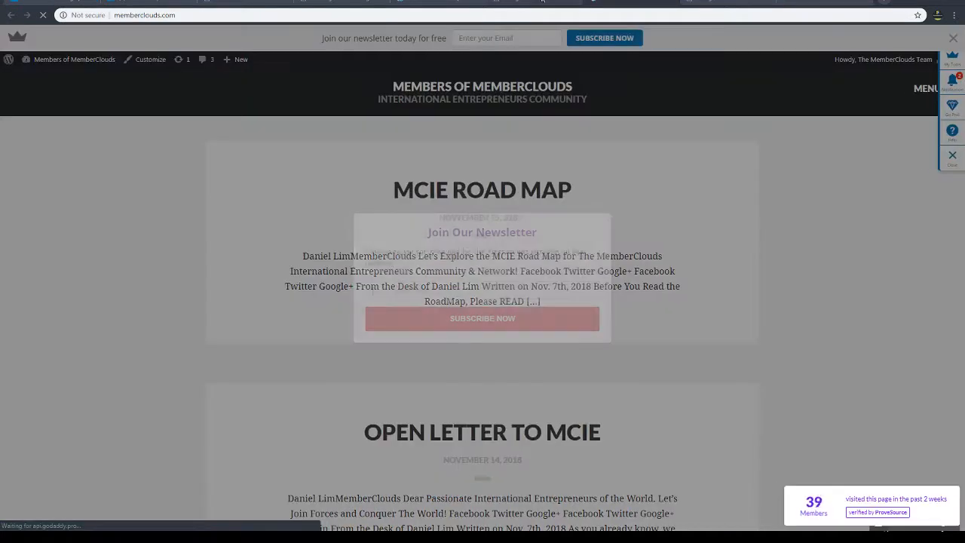
click(528, 3)
click(626, 2)
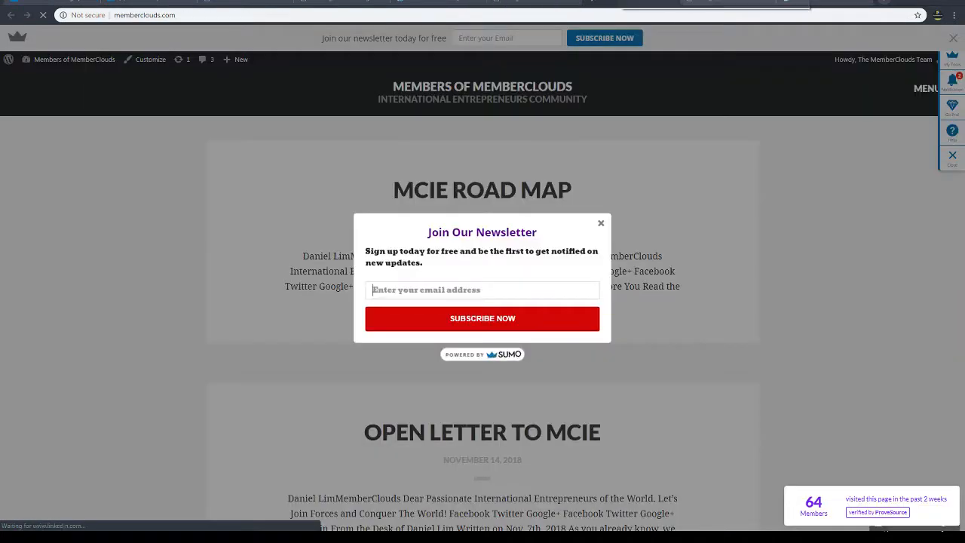
click(602, 223)
scroll(604, 244, down, 5)
scroll(652, 350, up, 3)
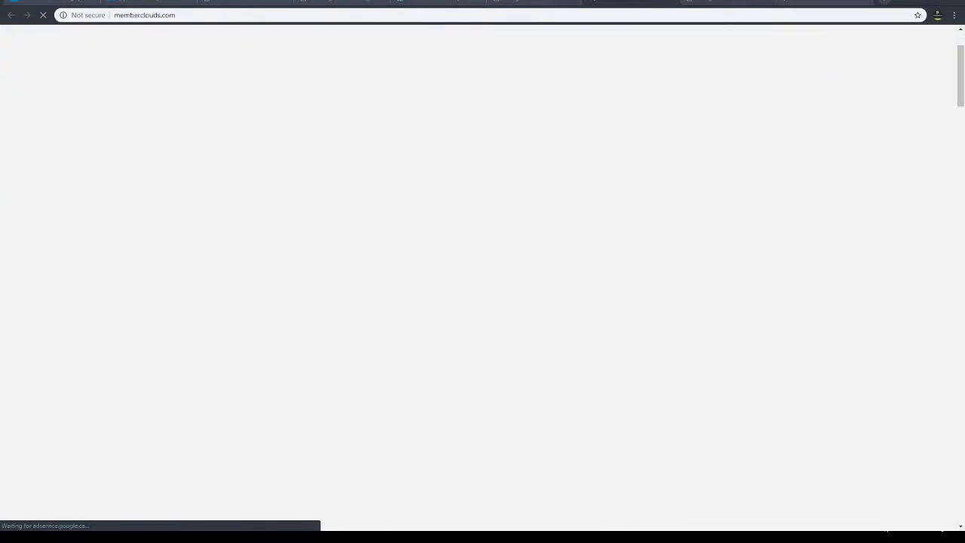
Paste the LinkedIn script above the badge code in the MemberClouds footer Text widget and save the widget.
click(535, 3)
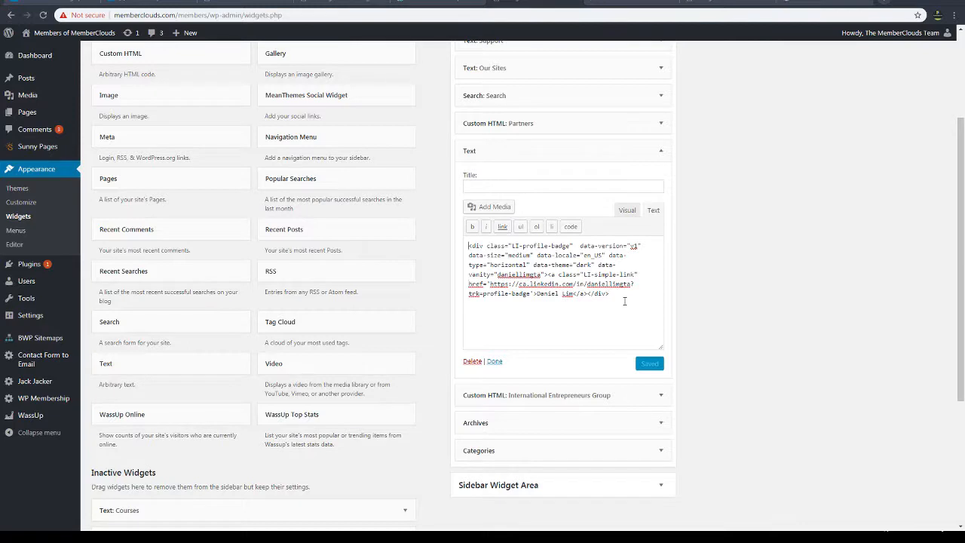
key(ctrl+v)
key(Return)
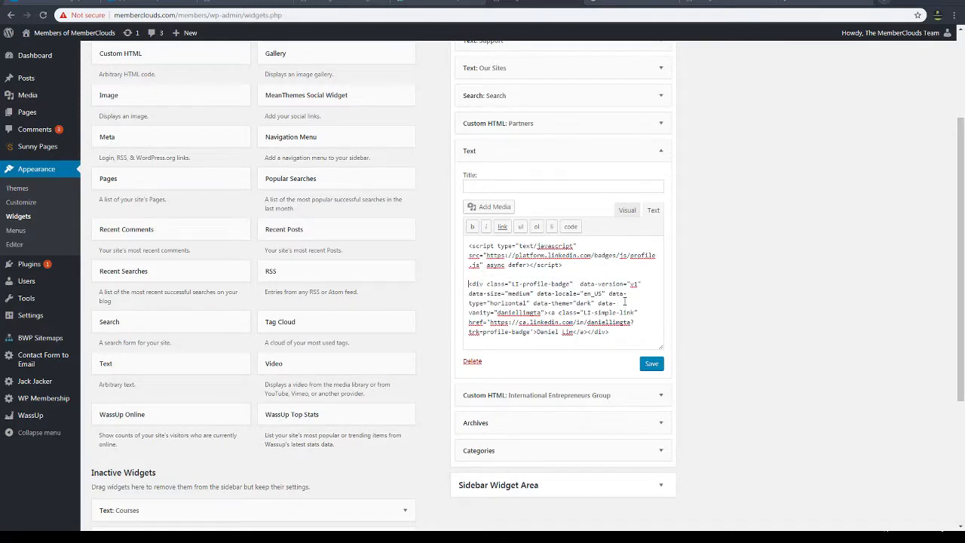
click(650, 363)
Open the LinkedIn profile link below the calendar on the live blog and go back to the blog page.
click(820, 3)
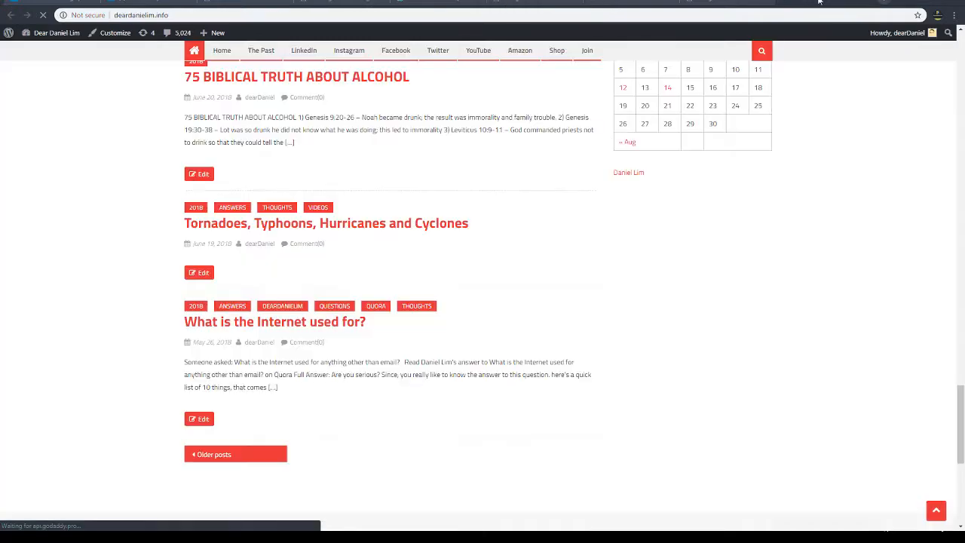
click(629, 173)
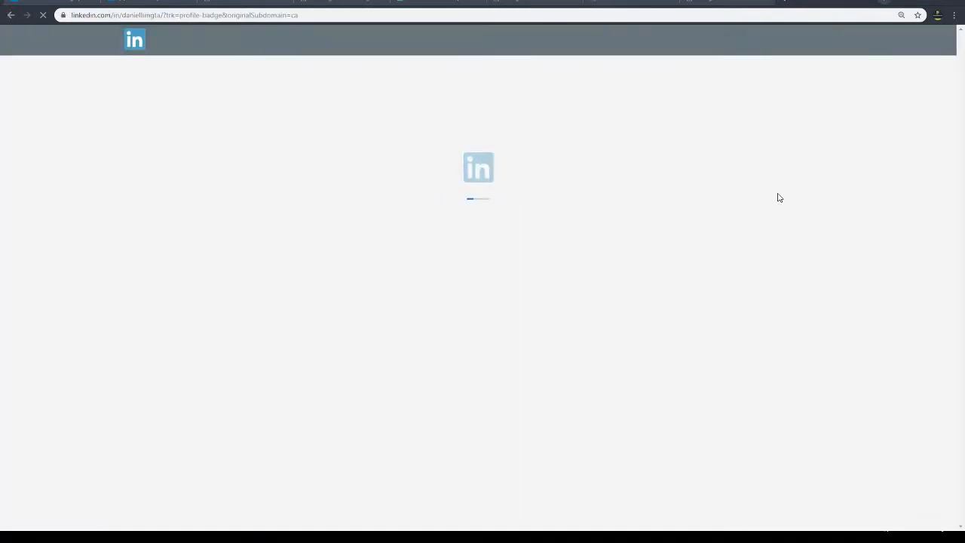
key(alt+Left)
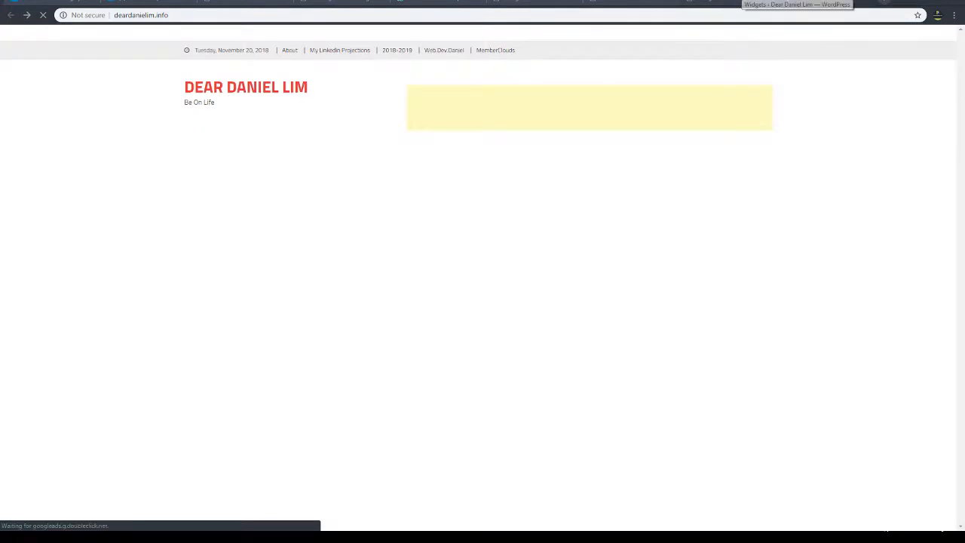
Check how the LinkedIn badge displays in the live MemberClouds footer and below the calendar in the live blog's sidebar.
click(792, 2)
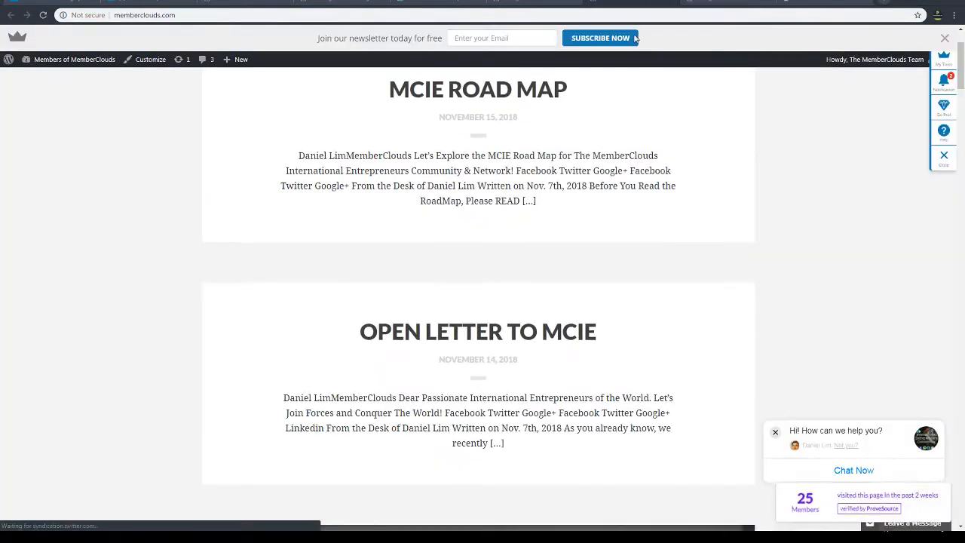
scroll(826, 335, down, 8)
scroll(826, 334, down, 10)
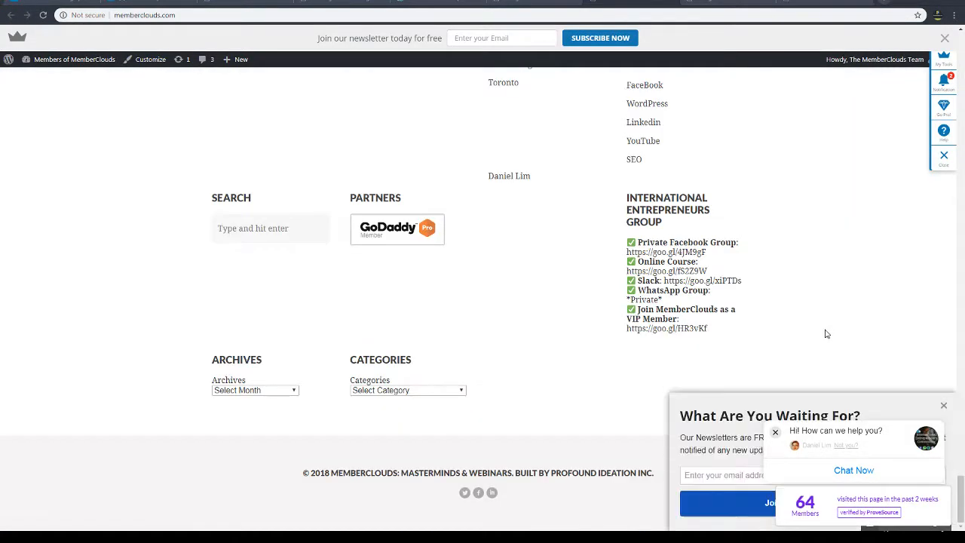
scroll(539, 369, up, 4)
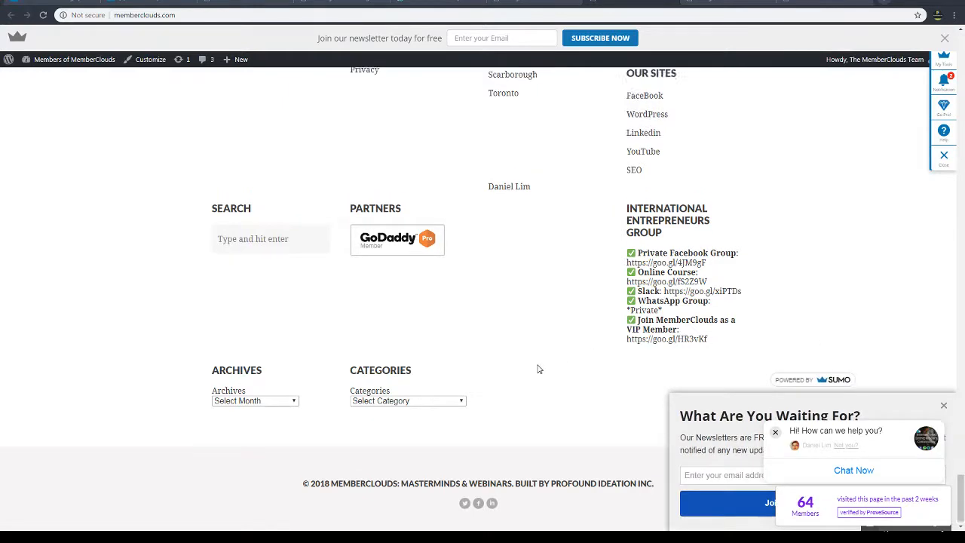
scroll(539, 369, up, 2)
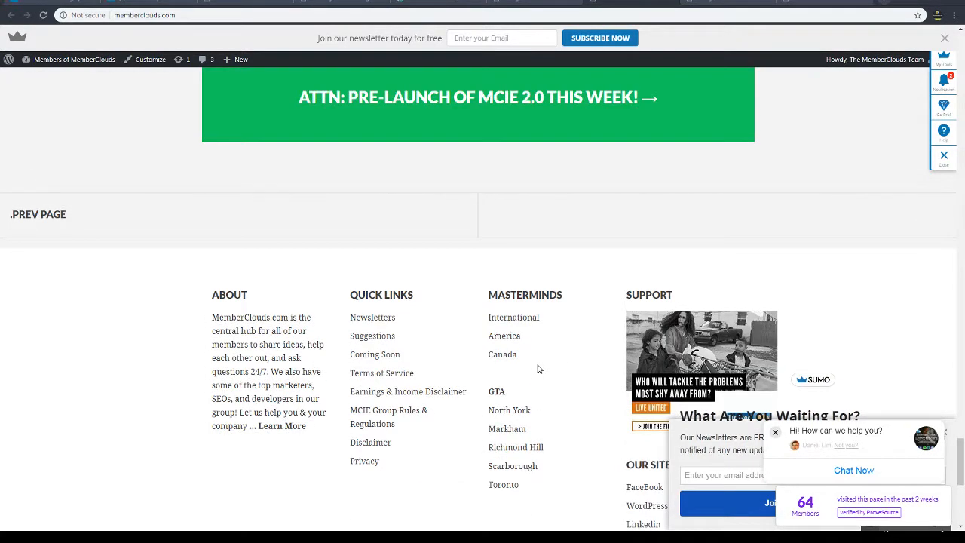
scroll(538, 369, down, 6)
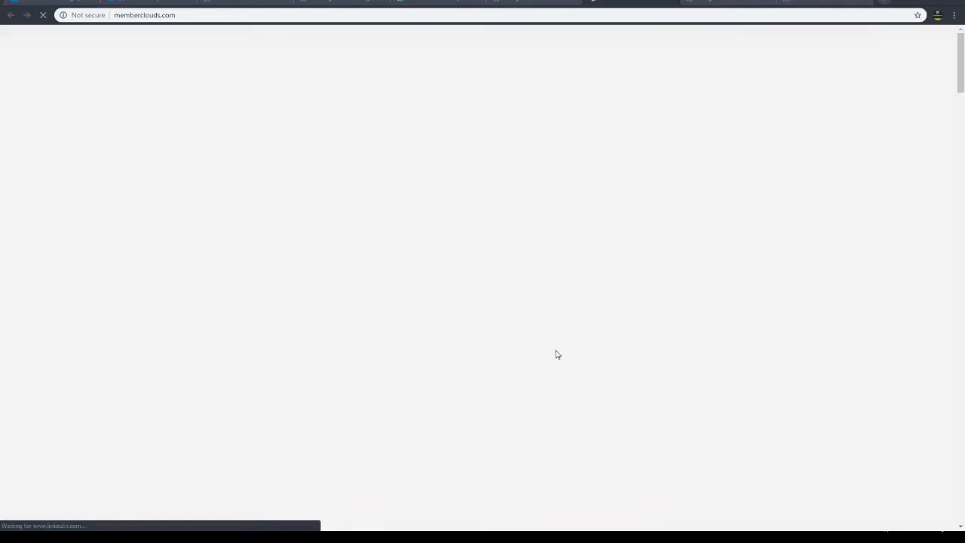
scroll(722, 395, down, 8)
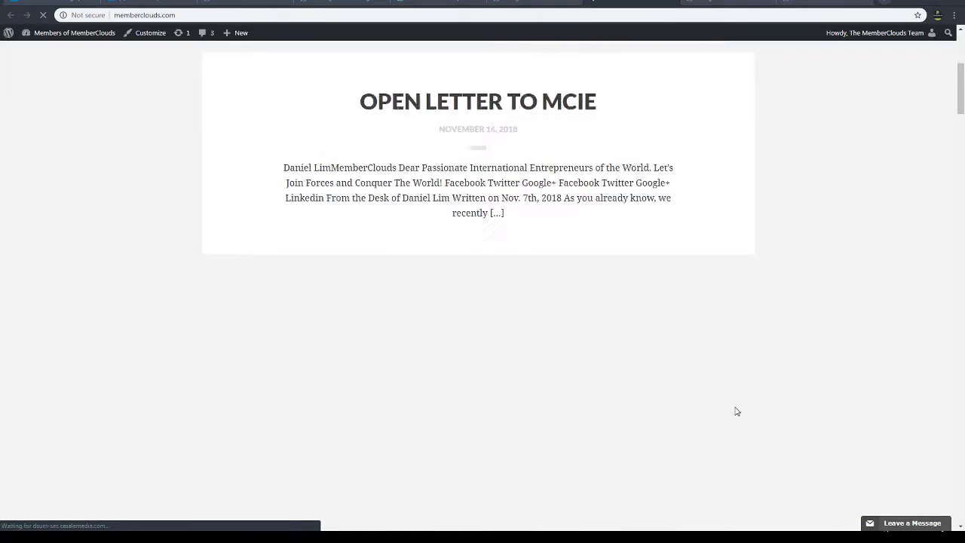
scroll(739, 414, down, 20)
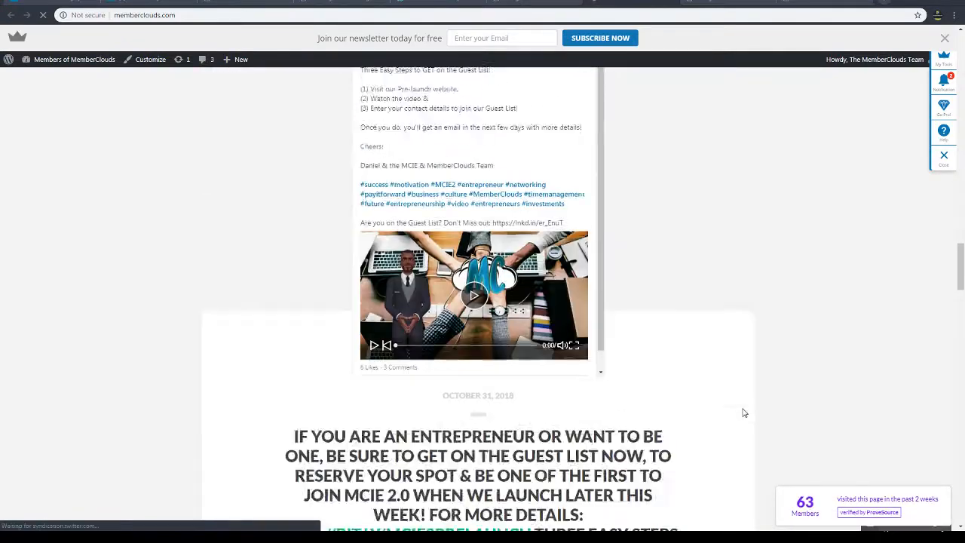
scroll(747, 422, down, 20)
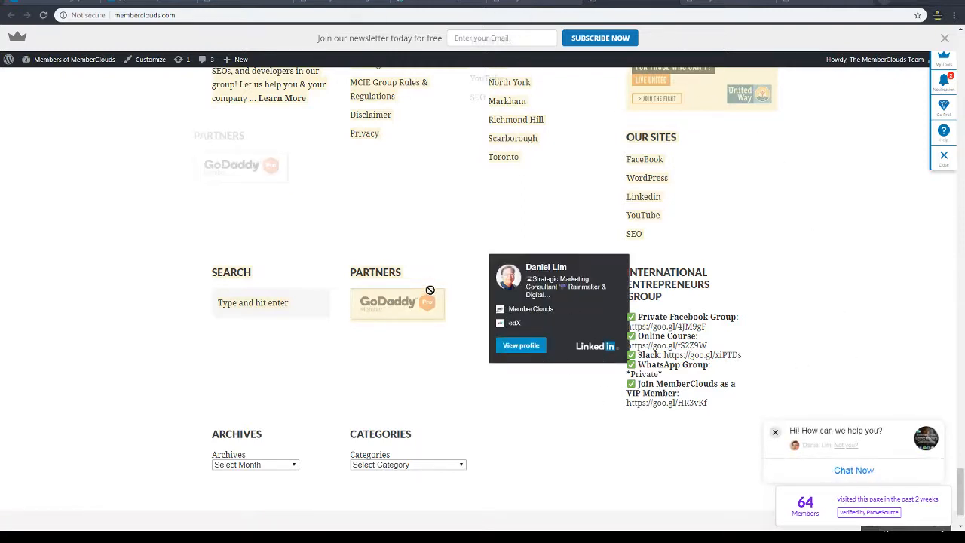
click(801, 3)
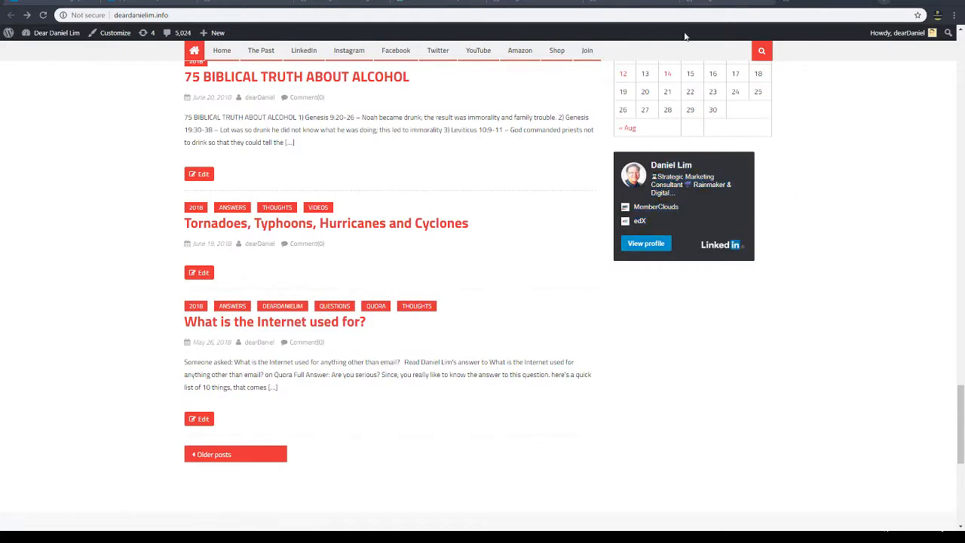
Set Badge 1 to Large (330 pixel wide) in the LinkedIn badge builder and copy the dark version's embed code.
click(51, 2)
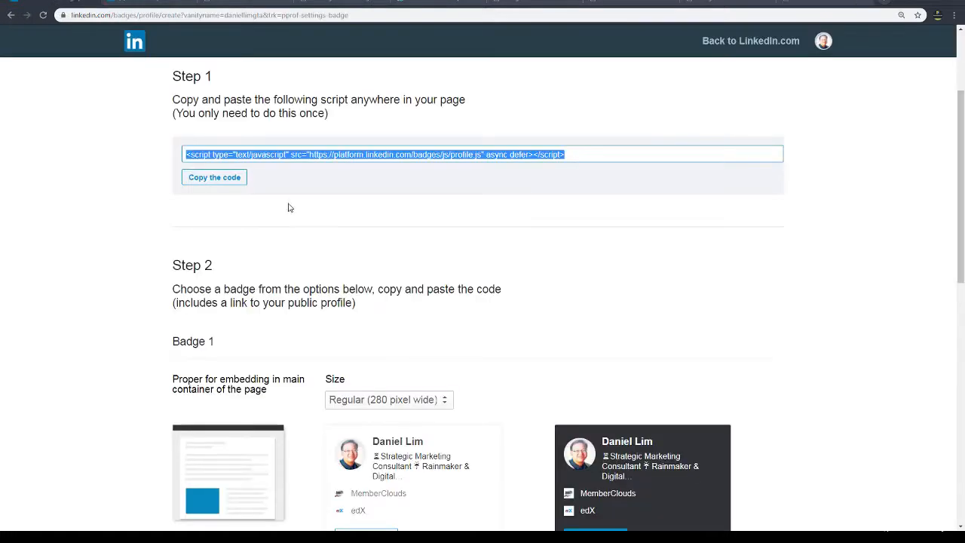
scroll(288, 207, down, 3)
click(441, 149)
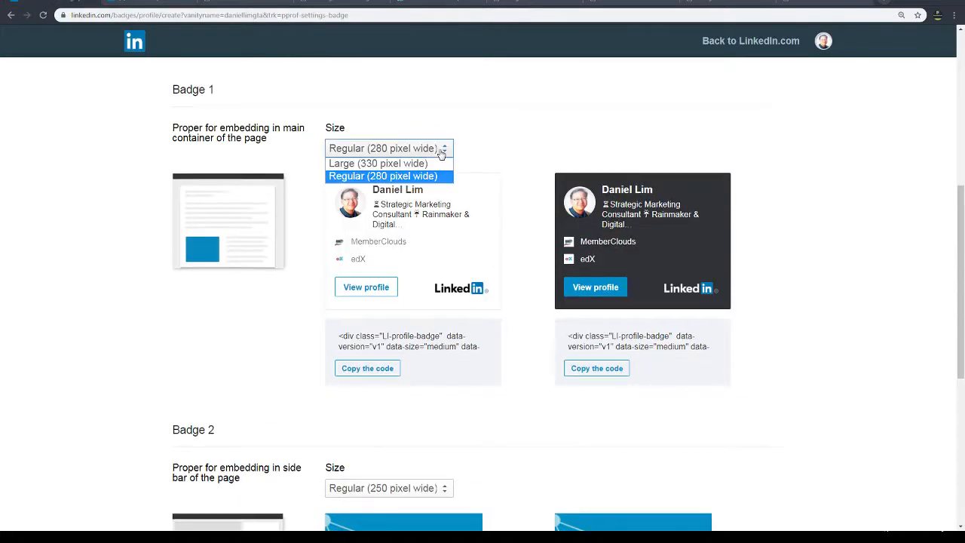
click(423, 164)
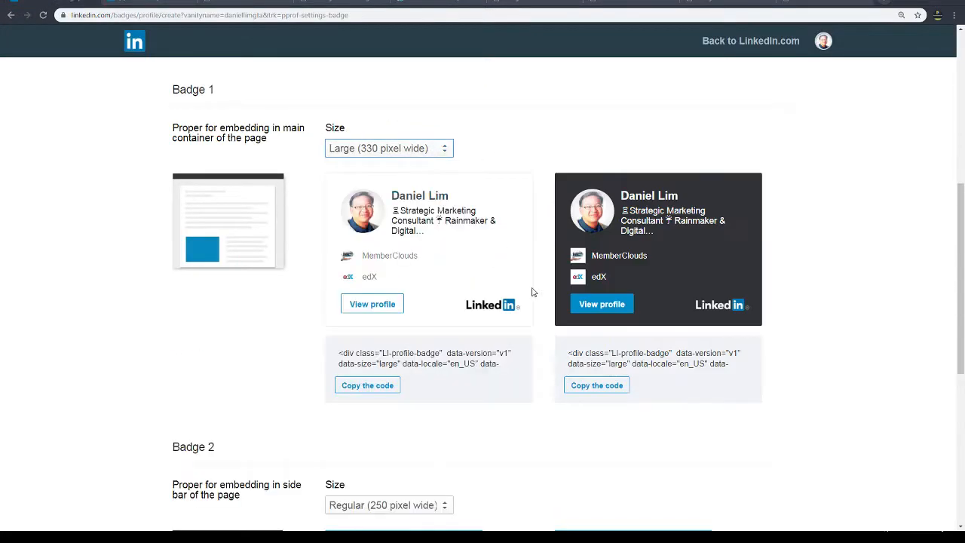
click(601, 388)
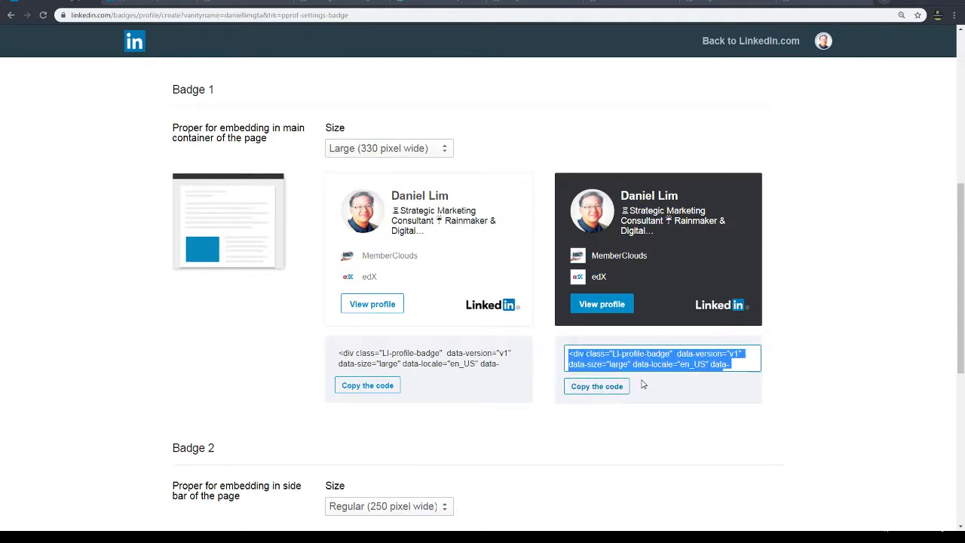
Replace the badge code in the blog's sidebar Text widget with the copied large dark LinkedIn badge code and save the widget.
click(727, 3)
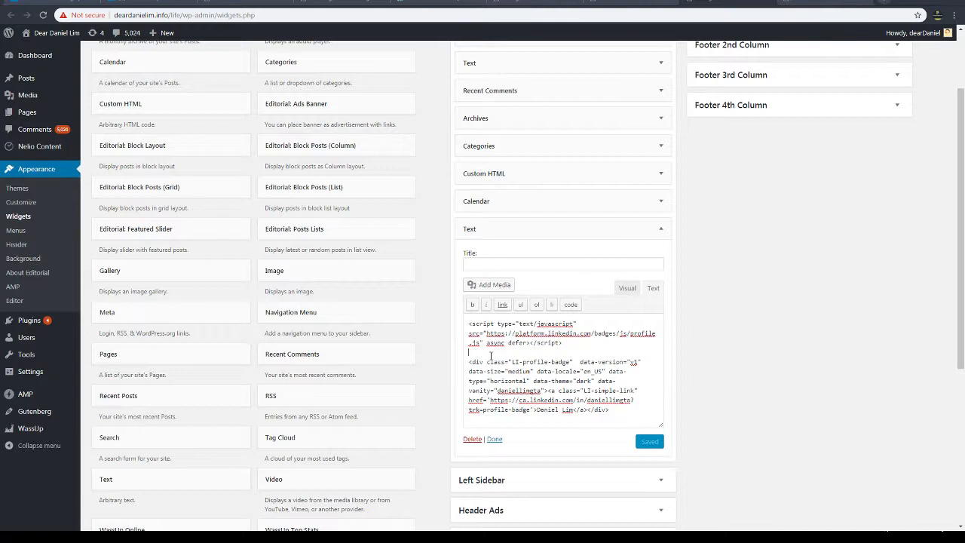
drag(491, 354, 644, 448)
key(ctrl+v)
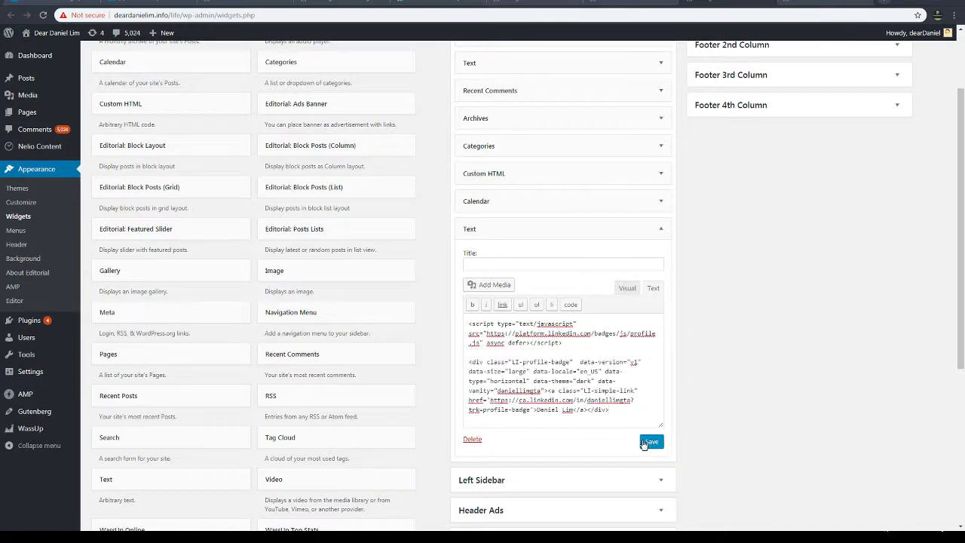
click(645, 443)
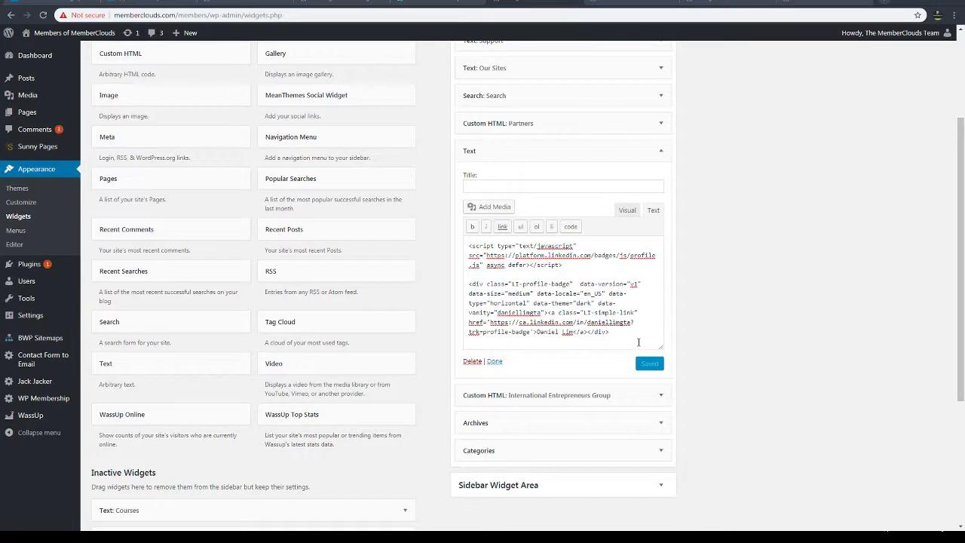
Replace the medium badge code in the MemberClouds footer Text widget with the large dark version and save it.
drag(638, 342, 400, 284)
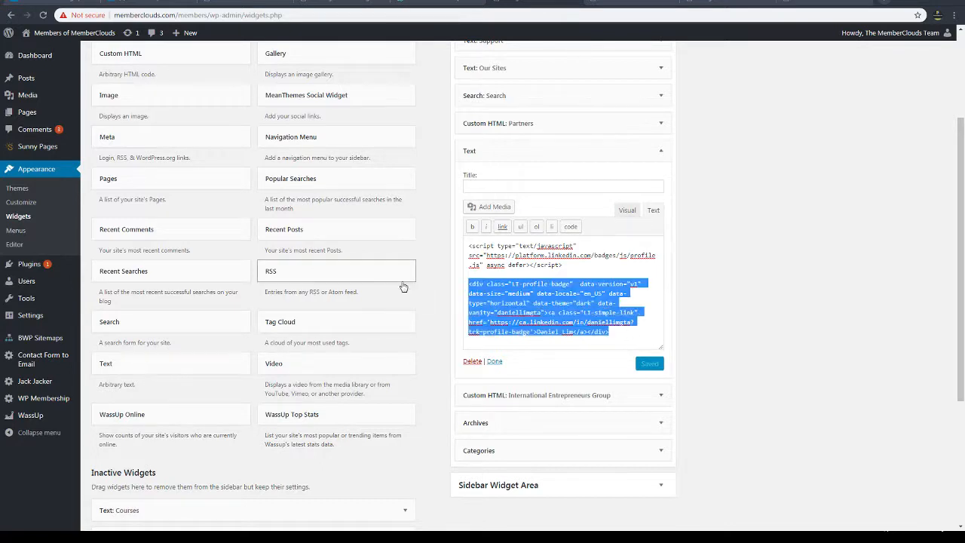
key(ctrl+v)
click(652, 365)
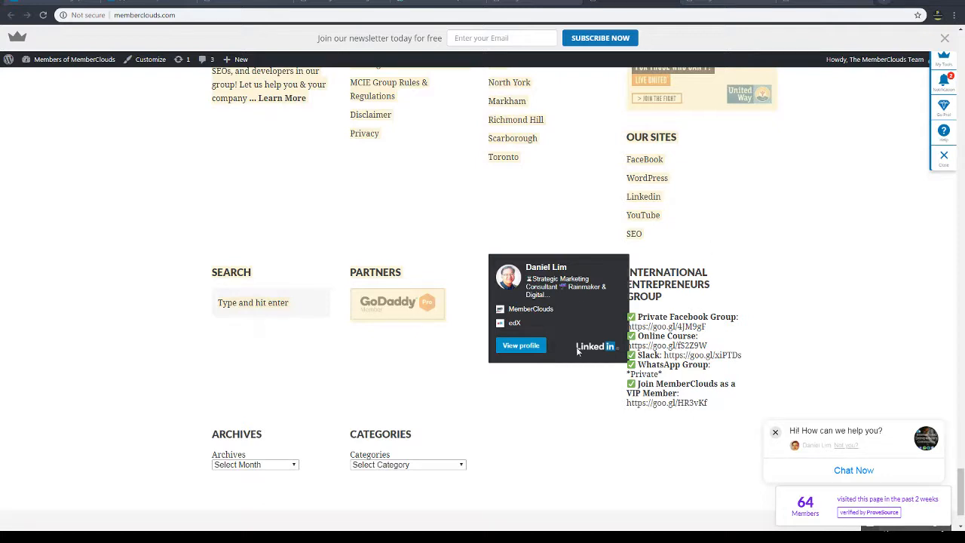
Reload the live MemberClouds site and the live blog, and check the LinkedIn badge in the MemberClouds footer.
key(F5)
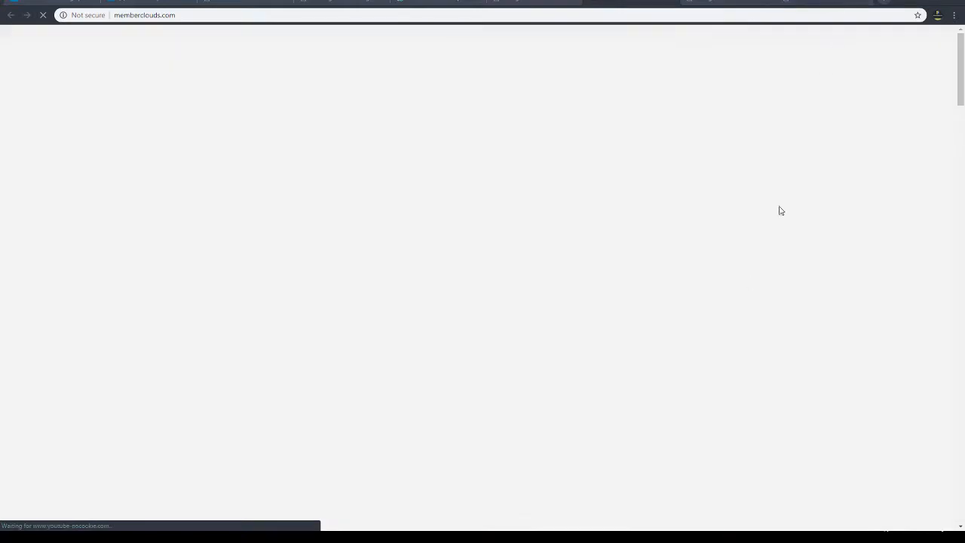
click(822, 3)
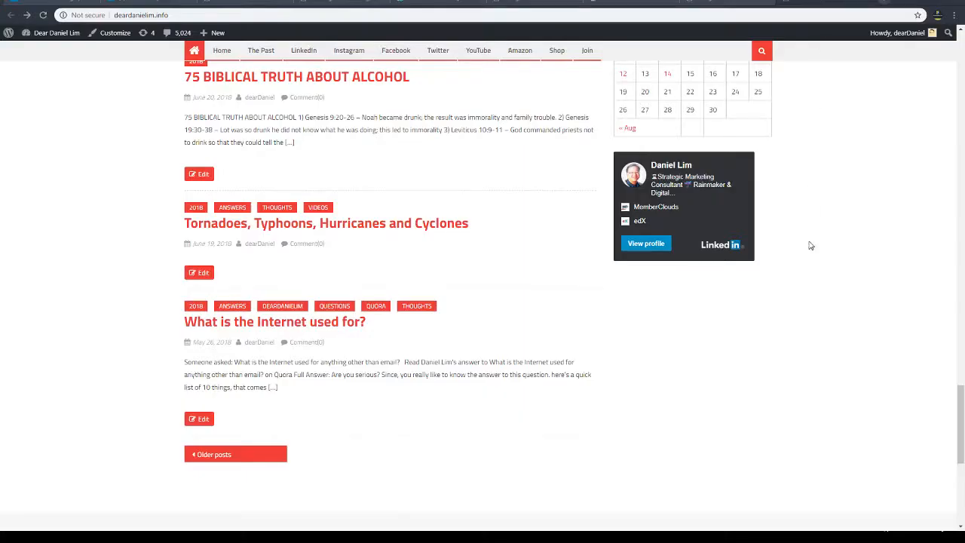
key(F5)
click(630, 3)
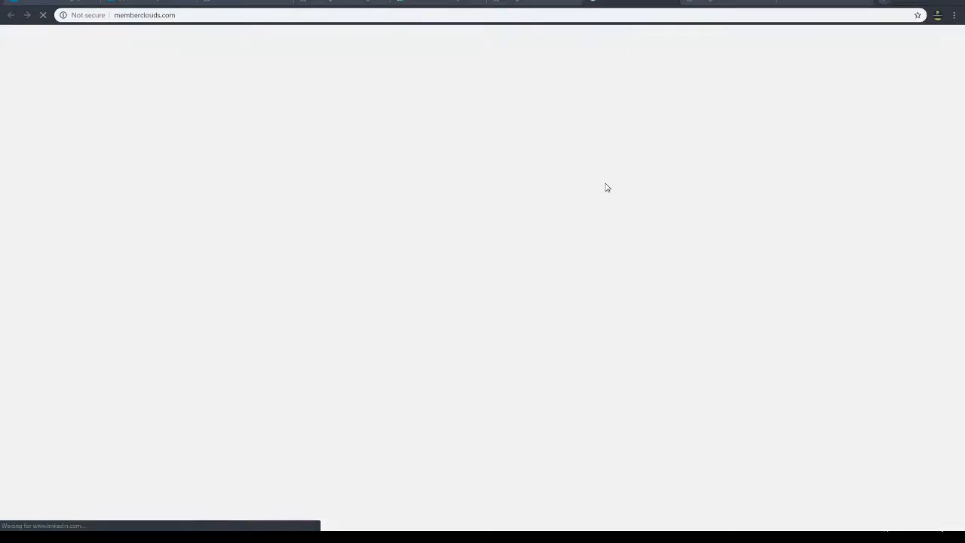
scroll(706, 379, up, 2)
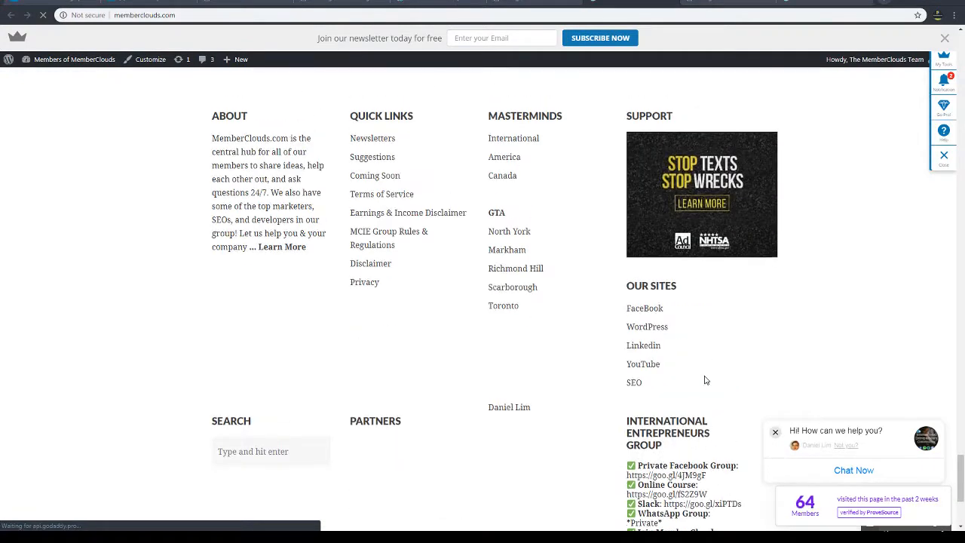
scroll(705, 380, down, 2)
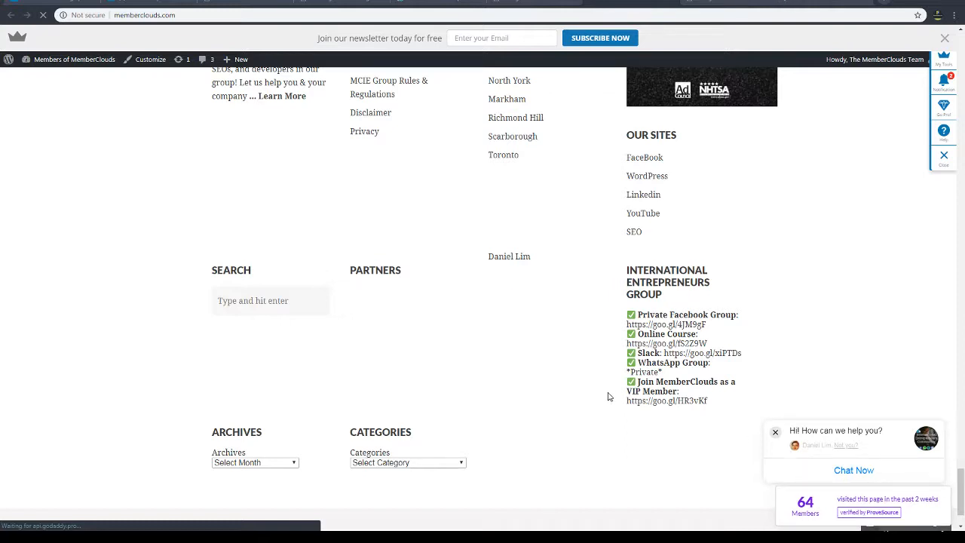
Cut the whole LinkedIn script and badge code out of the MemberClouds footer Text widget.
click(540, 8)
key(ctrl+a)
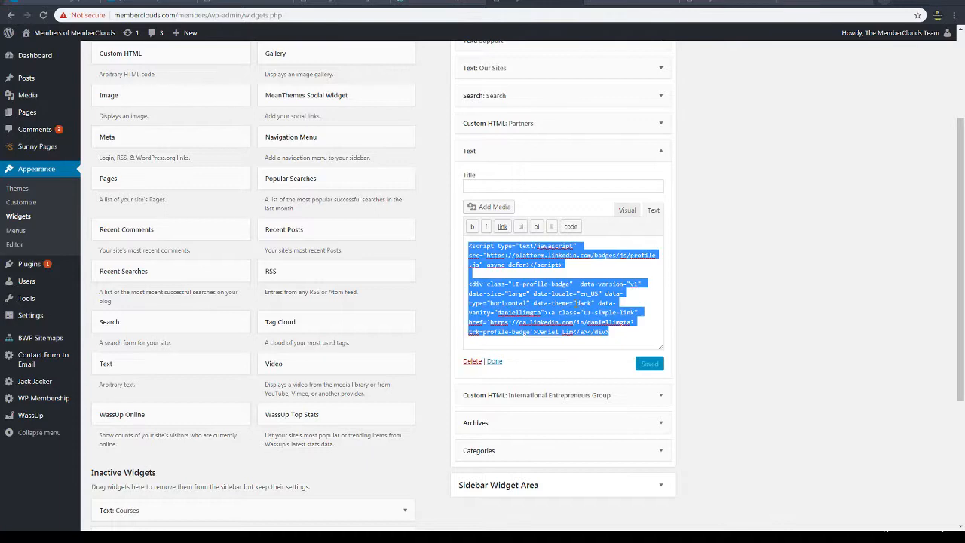
key(BackSpace)
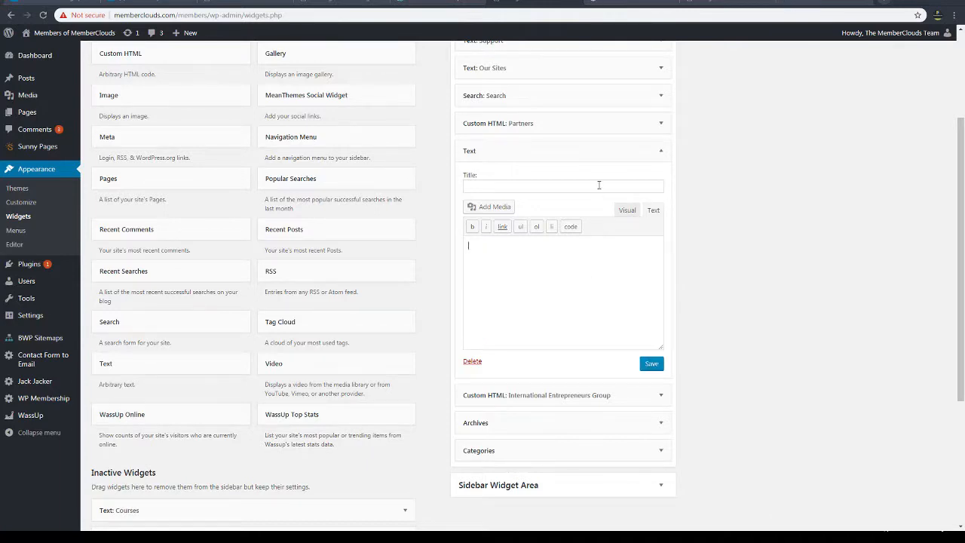
Paste the LinkedIn script and badge code below the GoDaddy code in the Partners Custom HTML widget and save it.
click(661, 124)
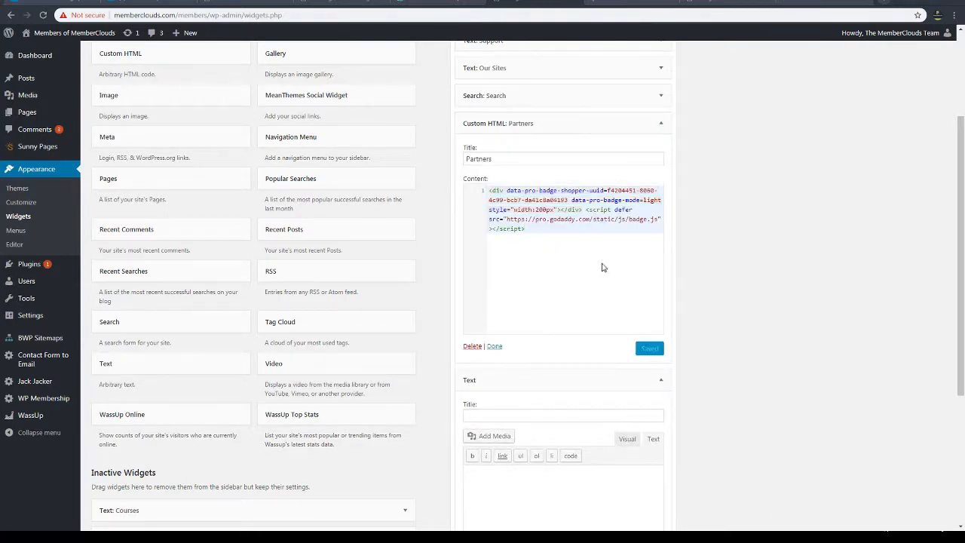
key(Return)
key(Return)
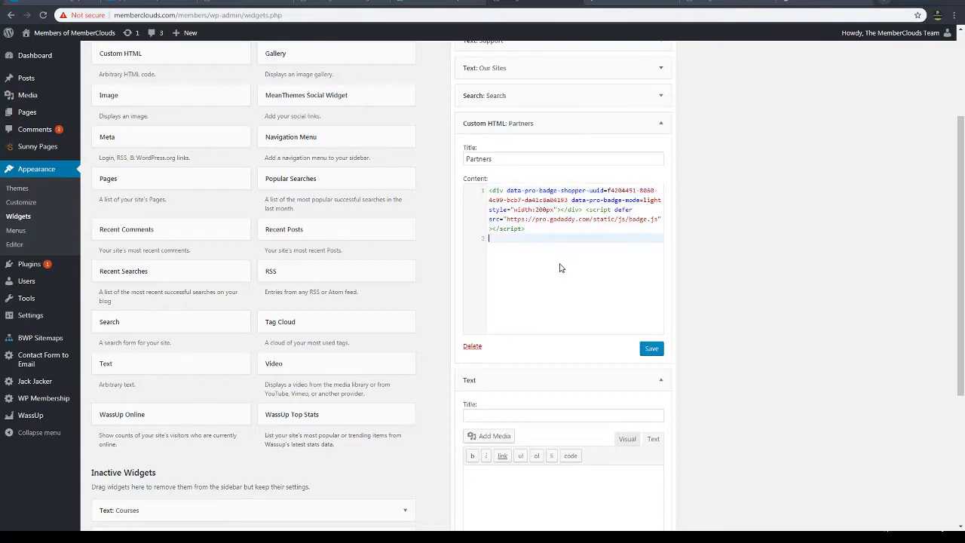
key(ctrl+v)
click(650, 349)
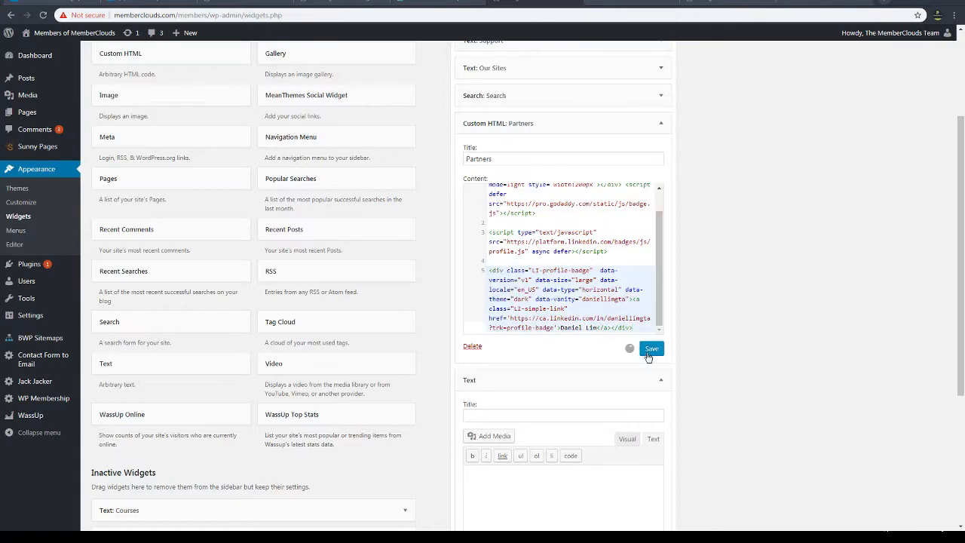
Delete the emptied Text widget from the Footer Widget Area and collapse the Partners widget.
scroll(638, 358, down, 2)
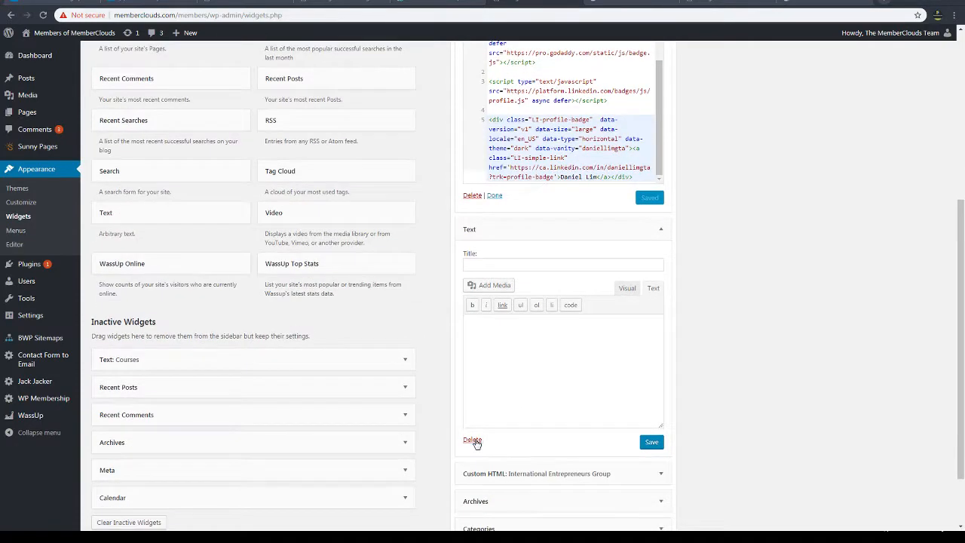
click(472, 441)
scroll(829, 317, up, 2)
scroll(848, 288, up, 2)
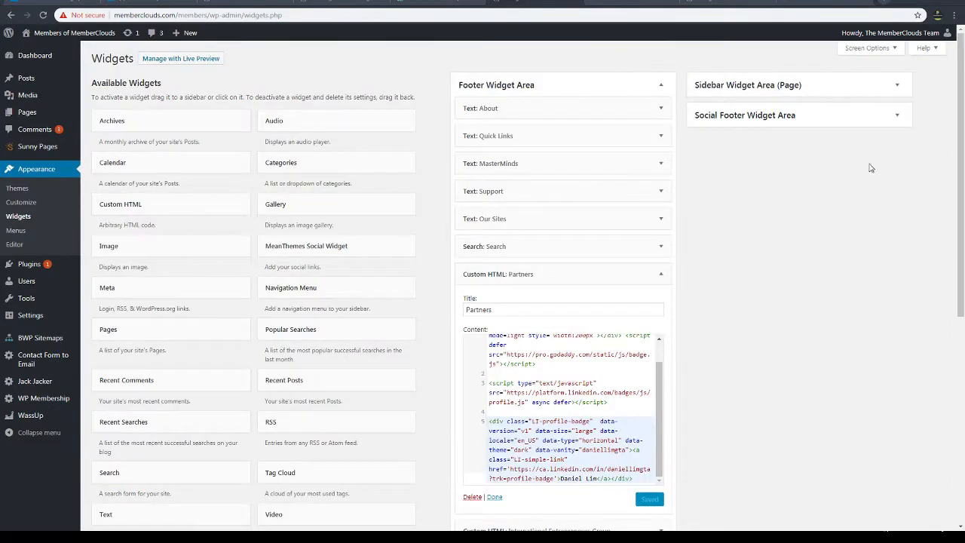
scroll(792, 392, down, 2)
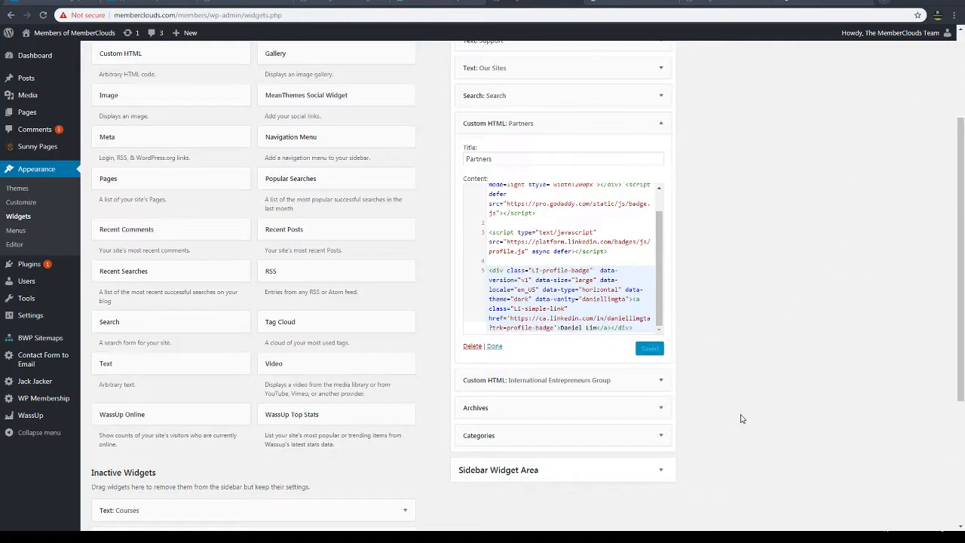
click(491, 347)
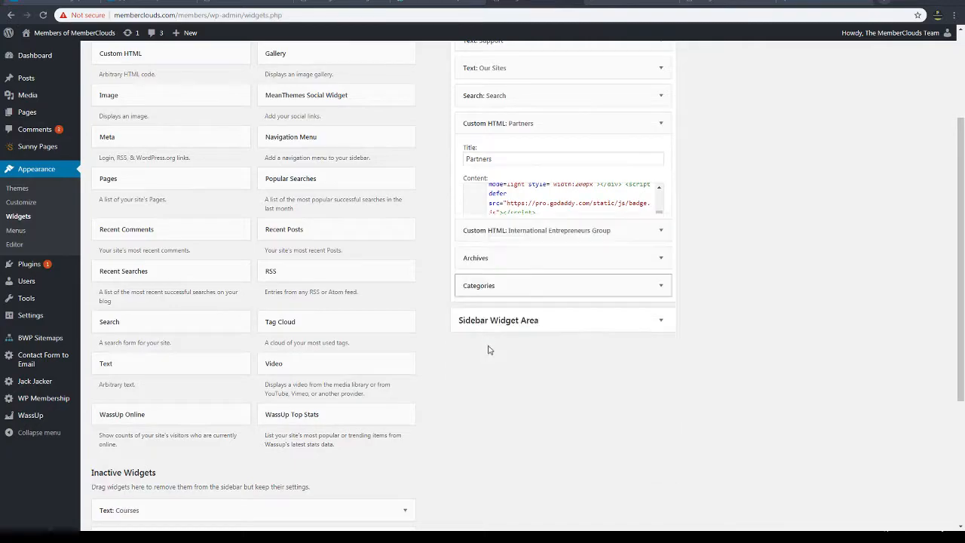
scroll(793, 358, up, 2)
Check how the LinkedIn badge displays under Partners in the live MemberClouds footer.
click(641, 3)
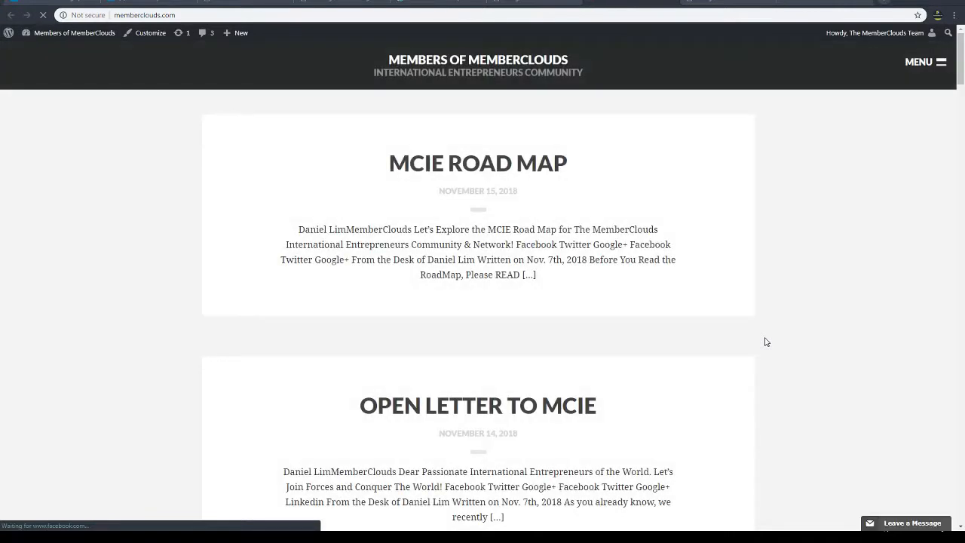
scroll(765, 340, down, 3)
scroll(780, 258, down, 15)
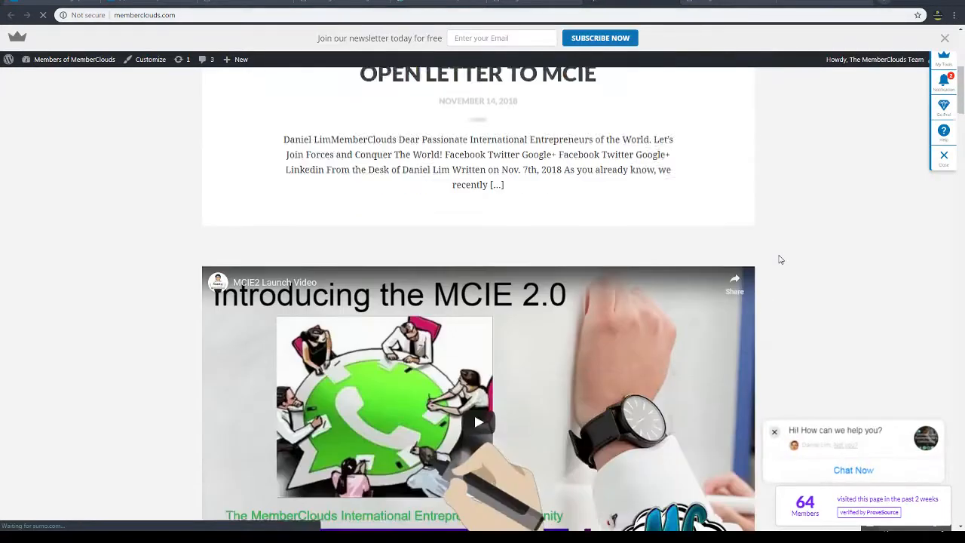
scroll(814, 309, down, 20)
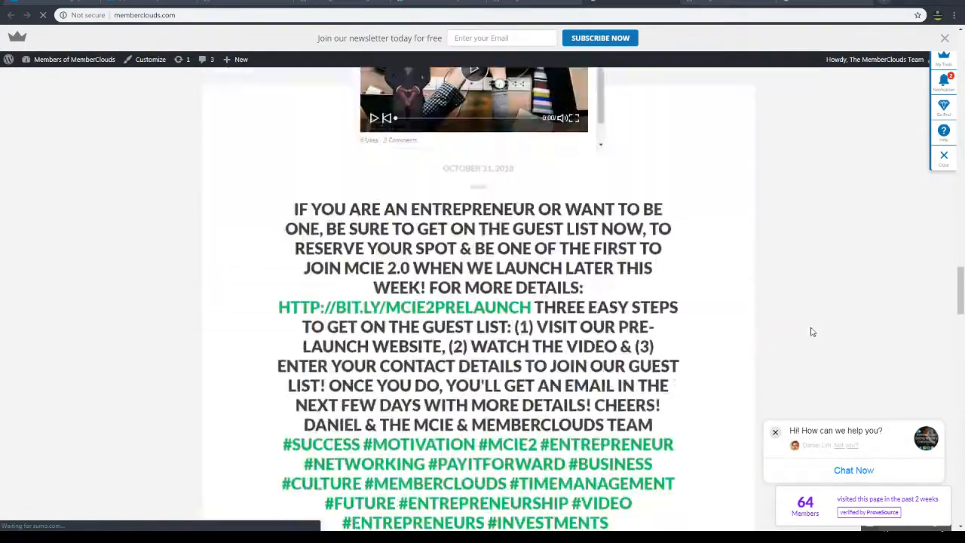
scroll(806, 330, down, 20)
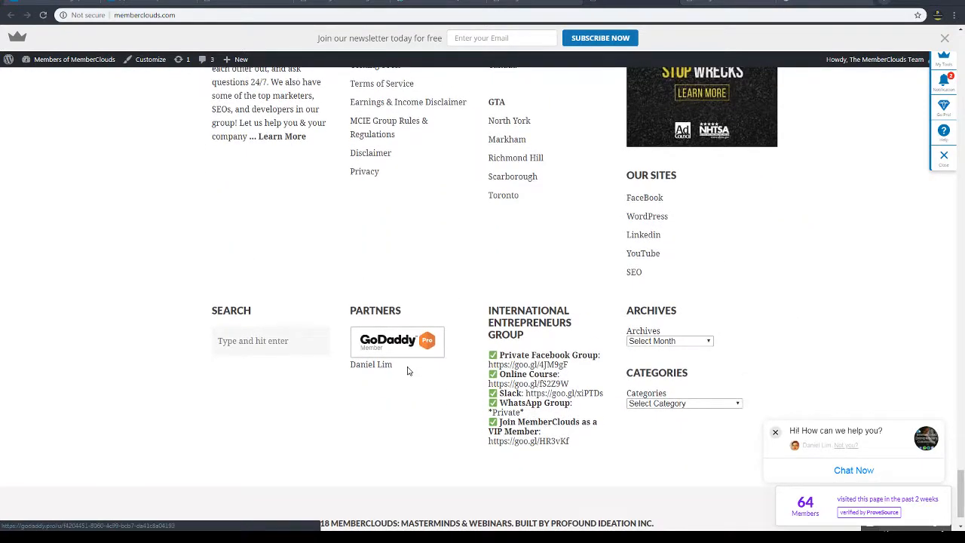
mouse_move(354, 365)
drag(381, 385, 443, 399)
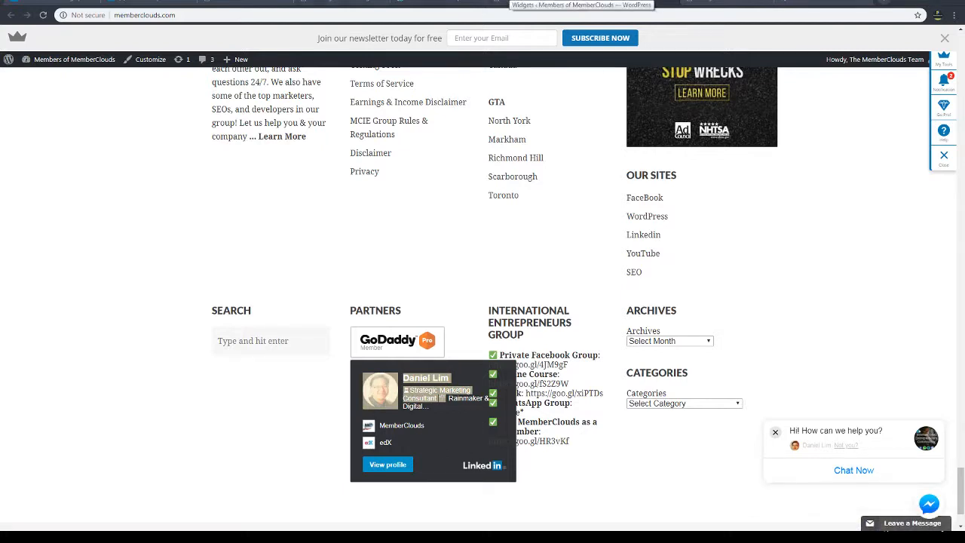
Copy the embed code of the dark Badge 2 at Regular (250 pixel wide) in the LinkedIn badge builder.
click(48, 2)
scroll(355, 328, down, 3)
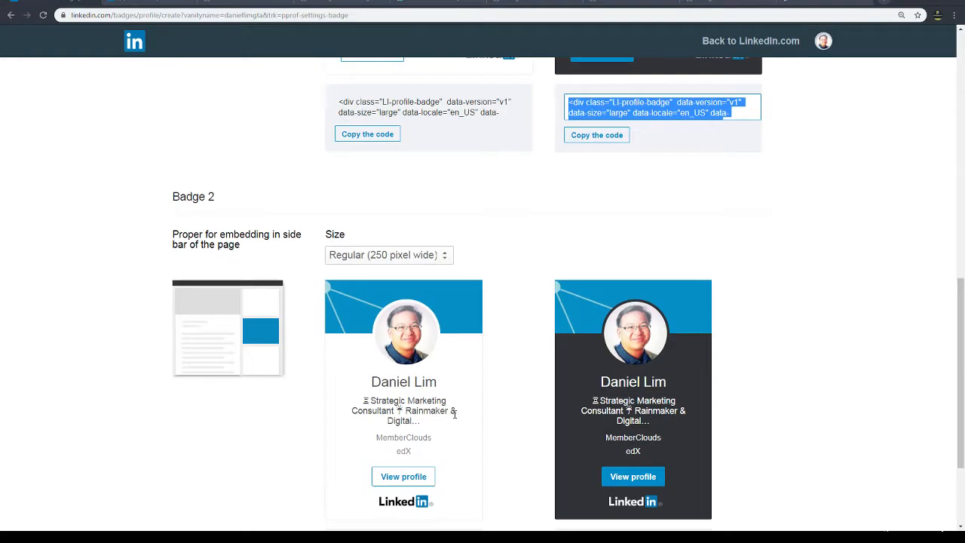
scroll(467, 418, down, 2)
scroll(437, 157, up, 1)
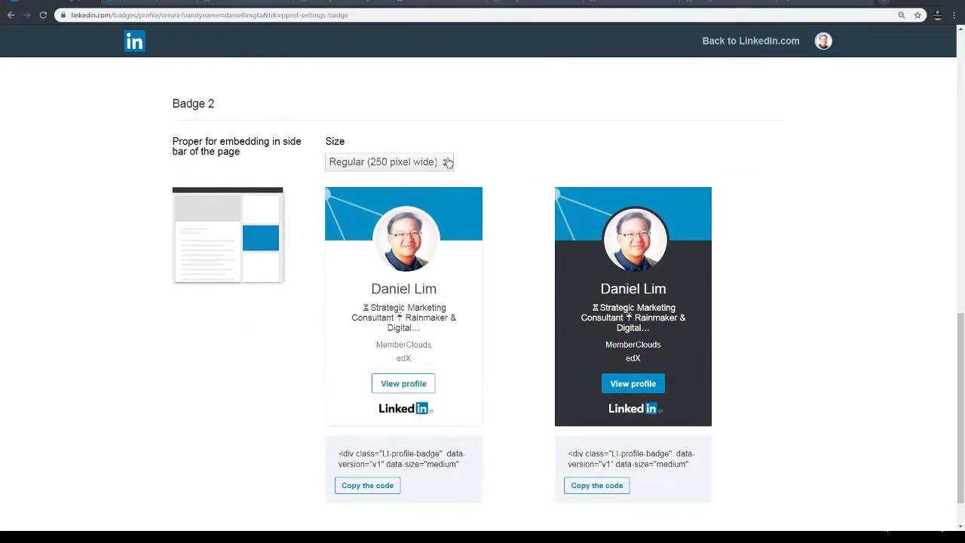
click(448, 163)
click(494, 151)
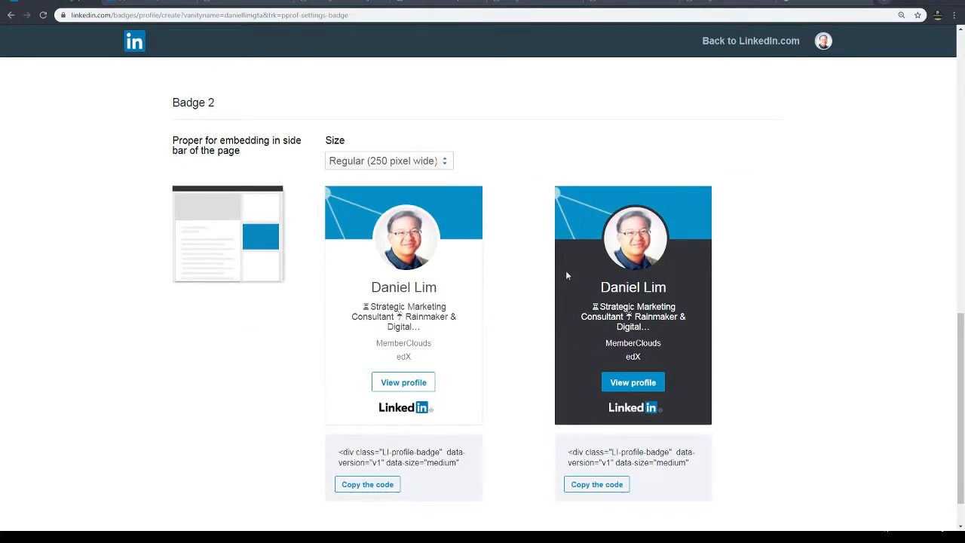
click(594, 486)
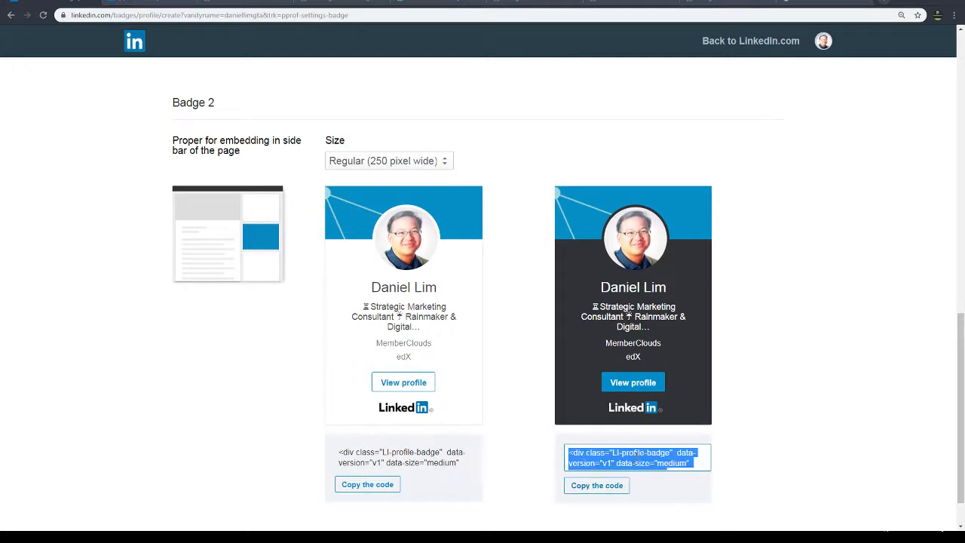
Replace the large horizontal badge code in the MemberClouds Partners widget with the copied vertical dark badge code and save the widget.
click(621, 2)
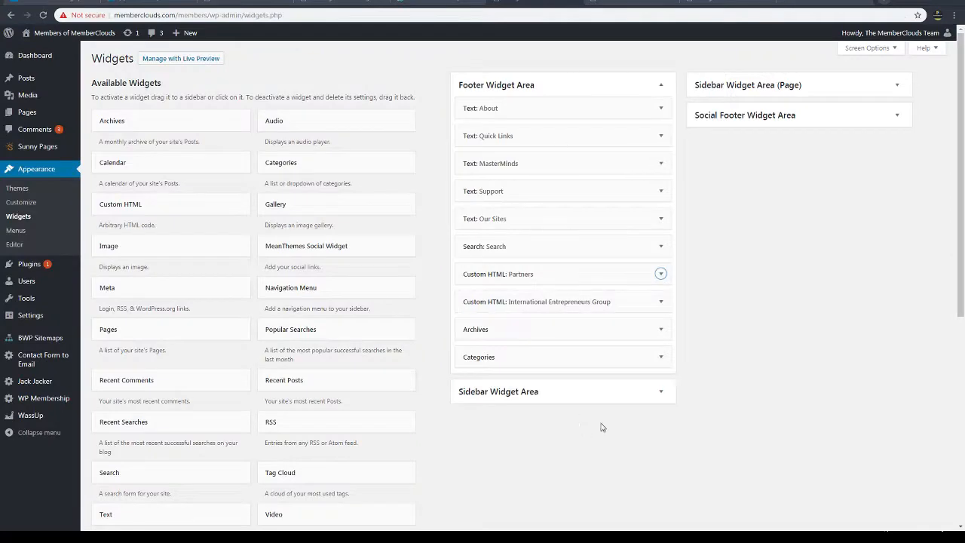
click(595, 278)
scroll(588, 302, down, 2)
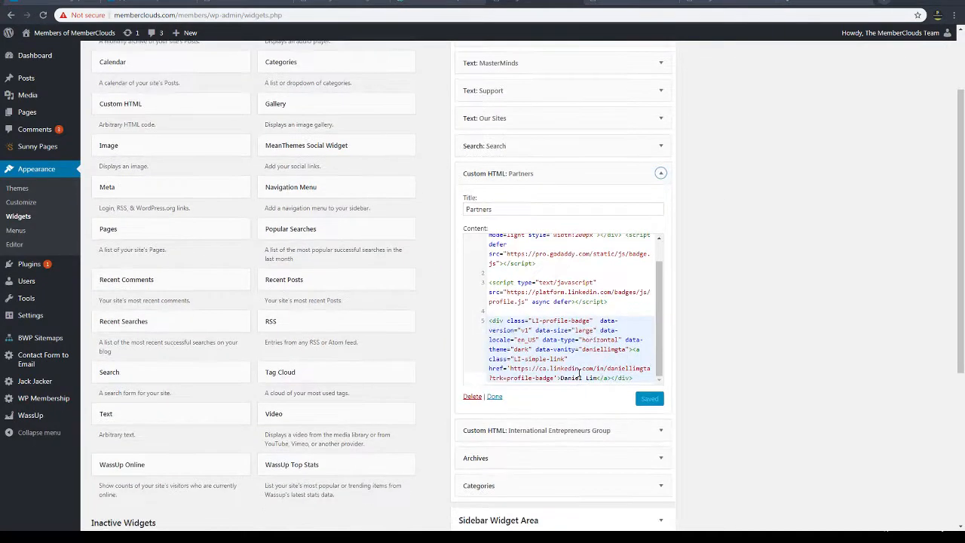
click(580, 310)
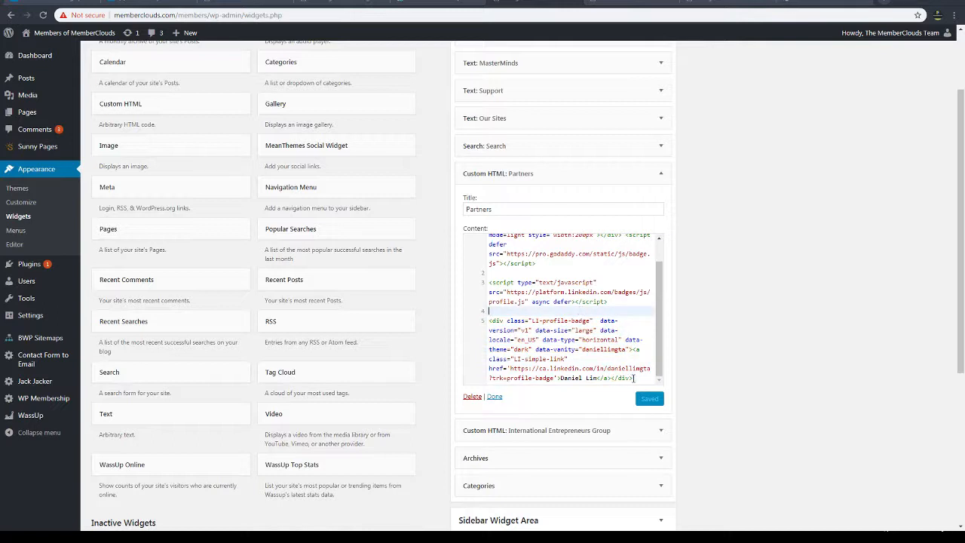
triple_click(635, 378)
key(ctrl+v)
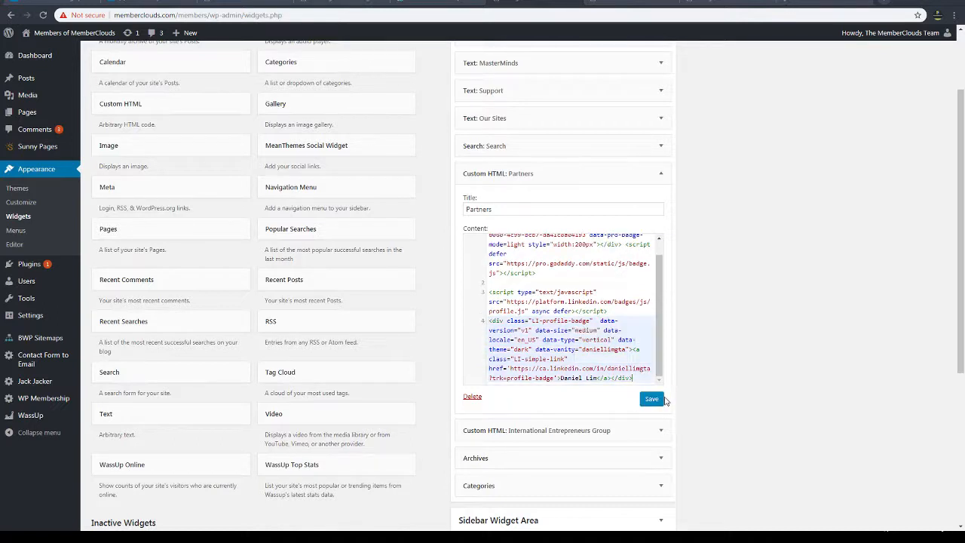
click(652, 399)
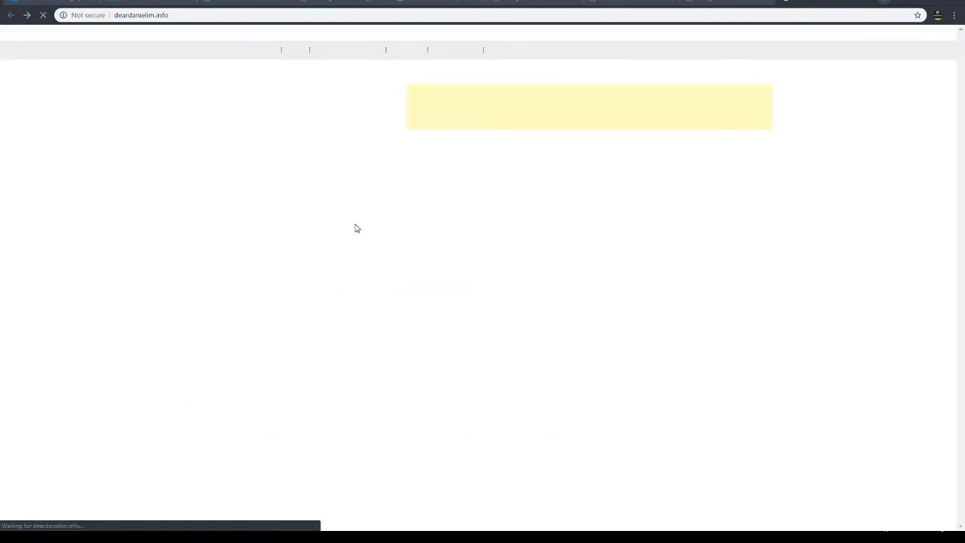
Open the Tornadoes, Typhoons, Hurricanes And Cyclones post on the blog and check the LinkedIn badge at the end of its sidebar.
click(357, 226)
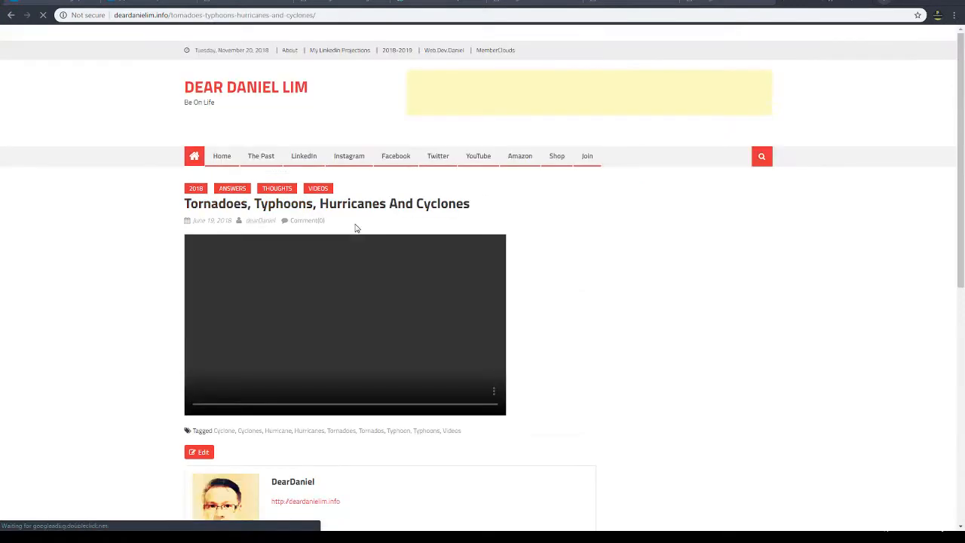
scroll(379, 232, down, 15)
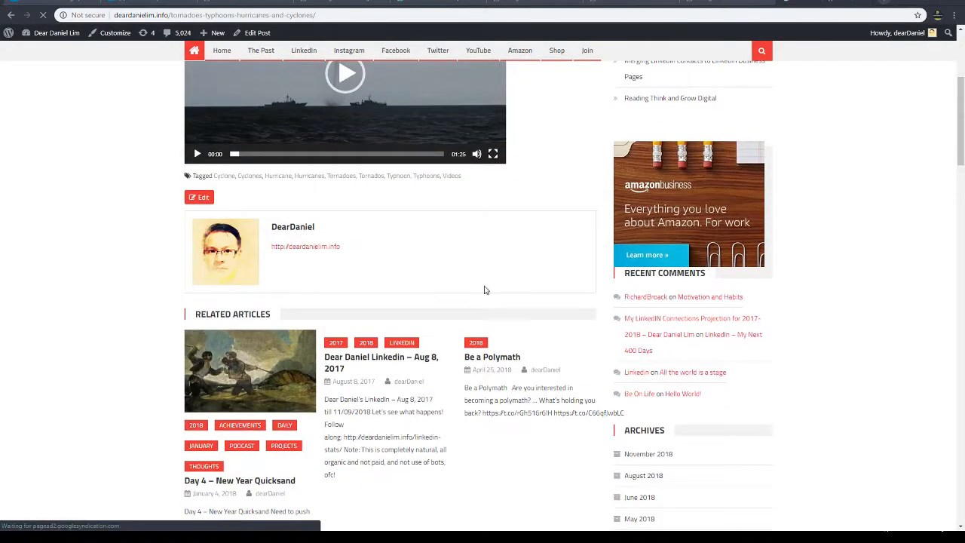
scroll(501, 315, down, 10)
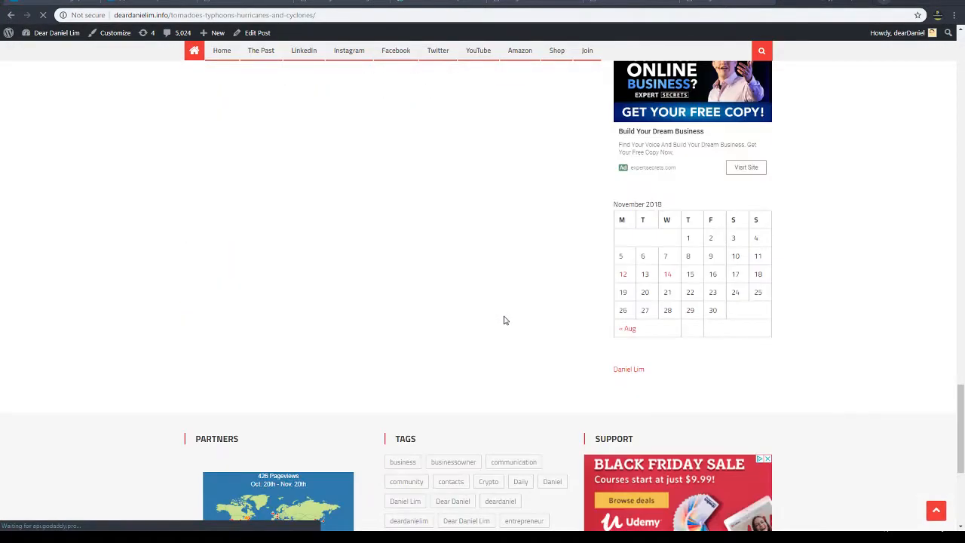
scroll(505, 320, up, 3)
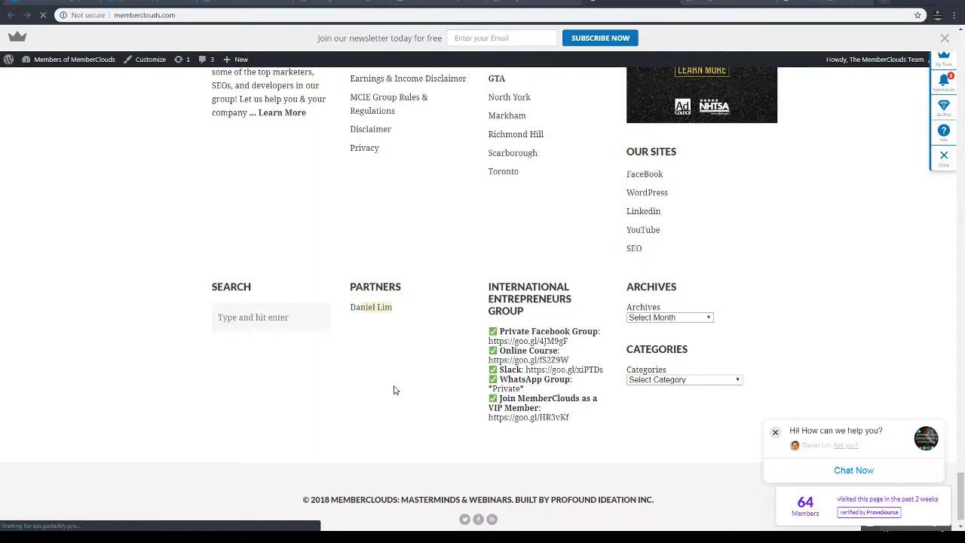
click(805, 2)
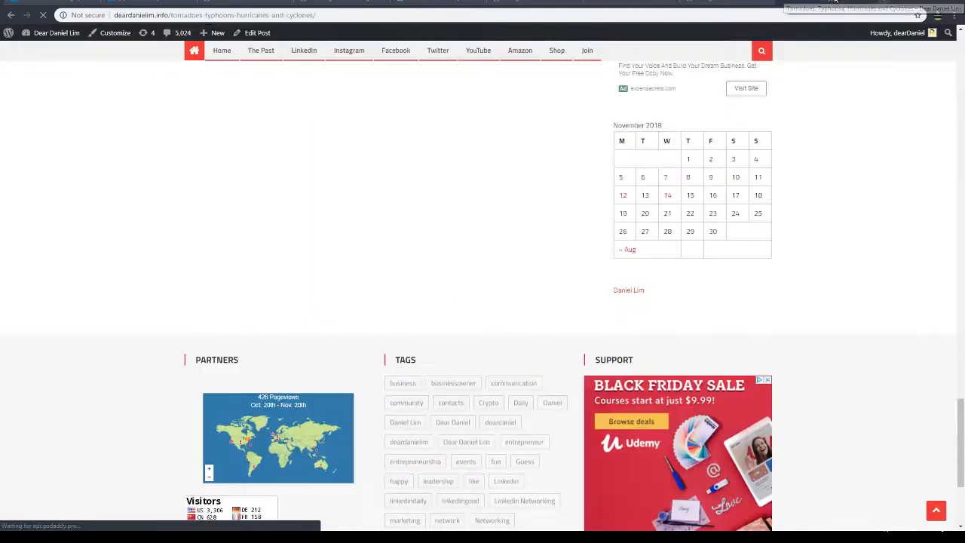
scroll(809, 362, down, 2)
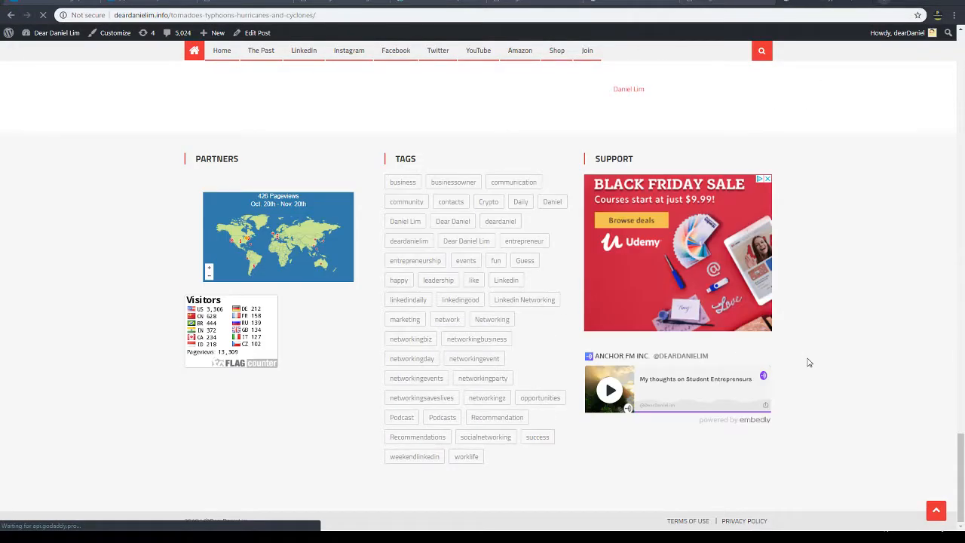
scroll(808, 363, up, 5)
scroll(808, 362, down, 1)
scroll(800, 339, up, 1)
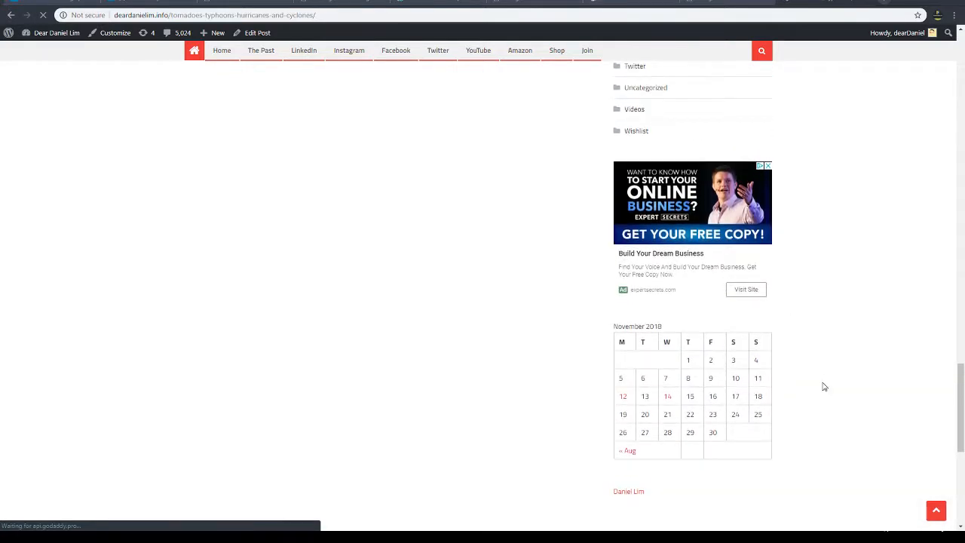
scroll(817, 418, down, 2)
scroll(774, 394, up, 1)
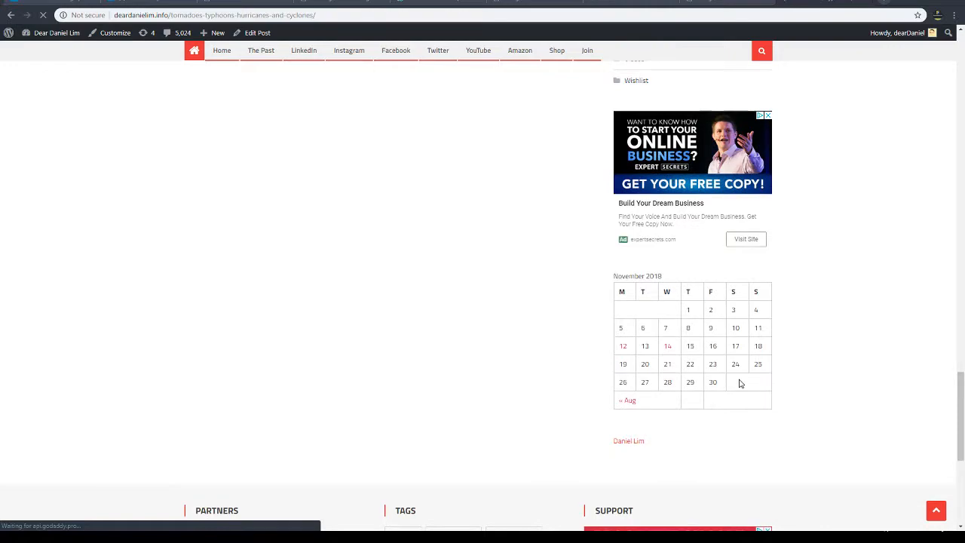
scroll(740, 386, down, 2)
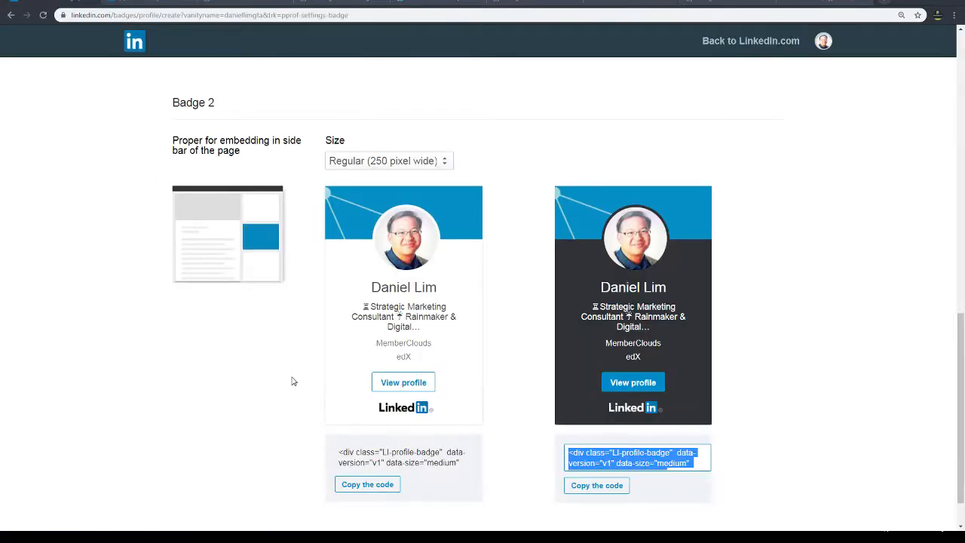
Review the Badge 1 and Badge 2 options and the introduction in the LinkedIn public profile badge builder.
scroll(298, 389, down, 1)
scroll(301, 400, up, 12)
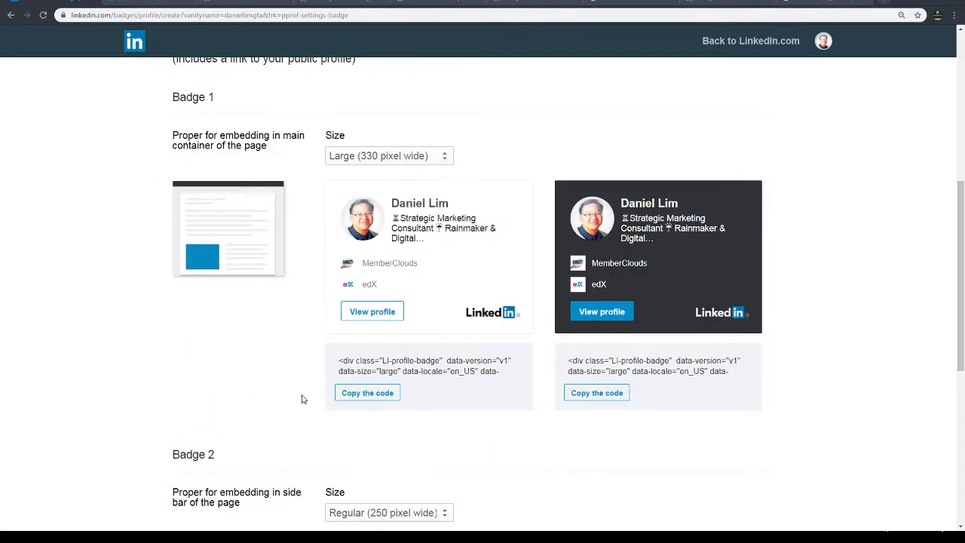
scroll(302, 399, up, 3)
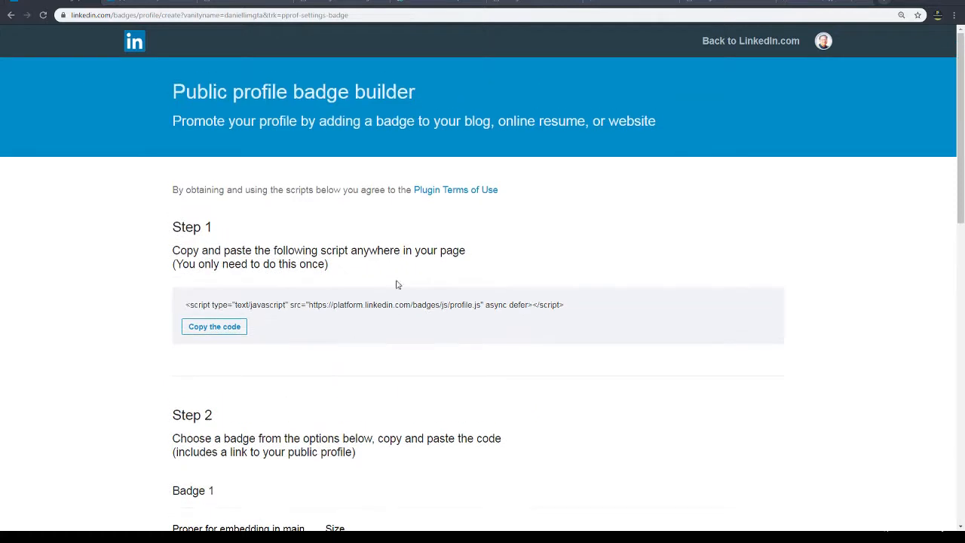
drag(674, 121, 318, 122)
Switch to the live MemberClouds page and dismiss its chat prompt.
click(632, 1)
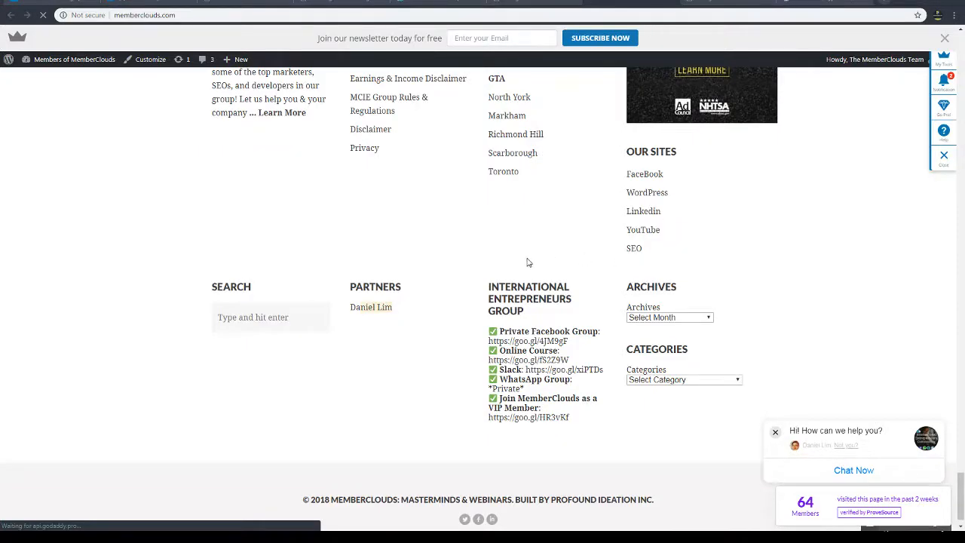
click(776, 432)
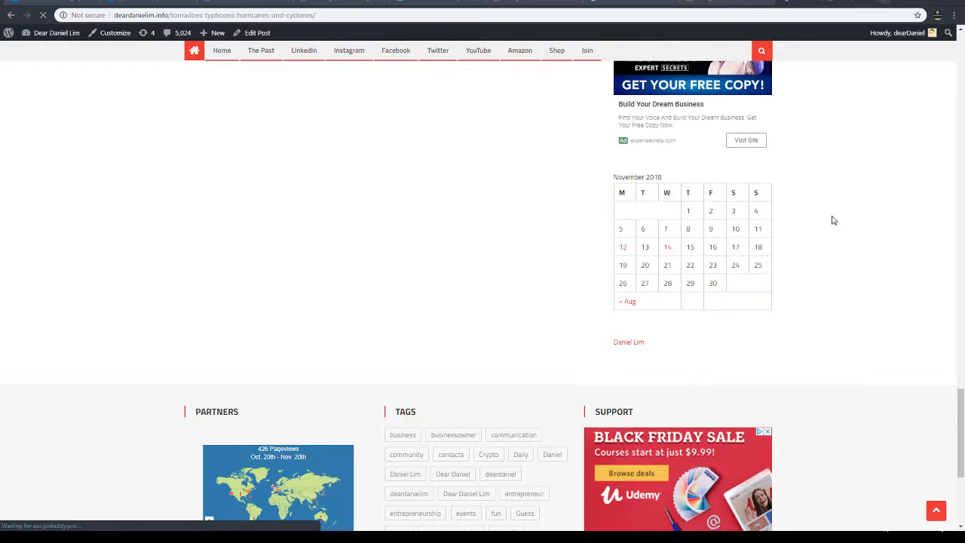
In the blog's widget settings, set the Sidebar's Categories widget to display as dropdown and save it.
scroll(831, 227, up, 10)
scroll(831, 259, up, 8)
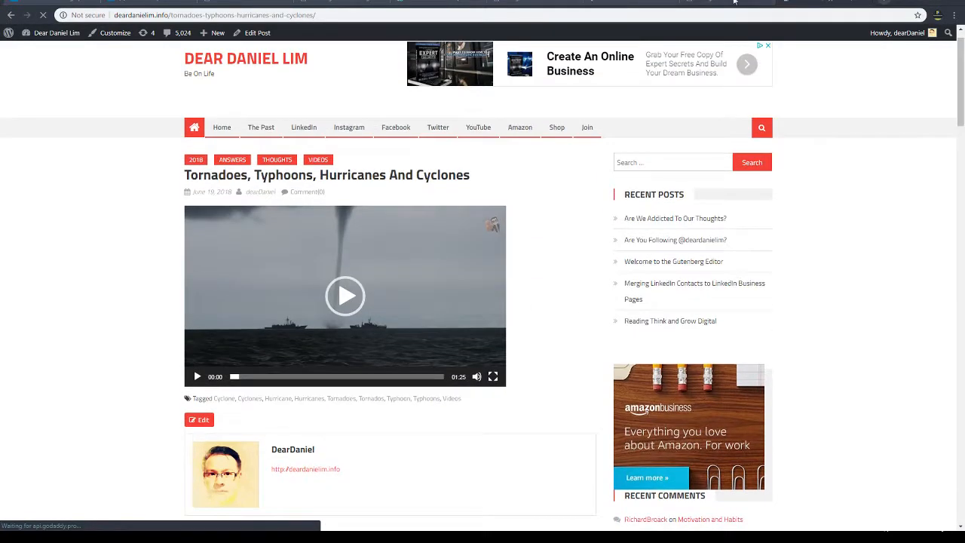
click(733, 1)
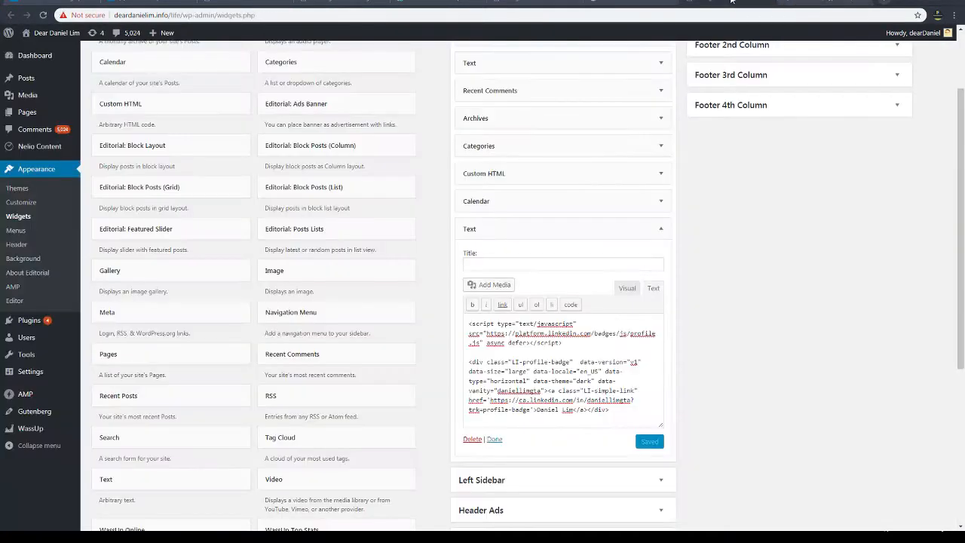
scroll(732, 395, up, 1)
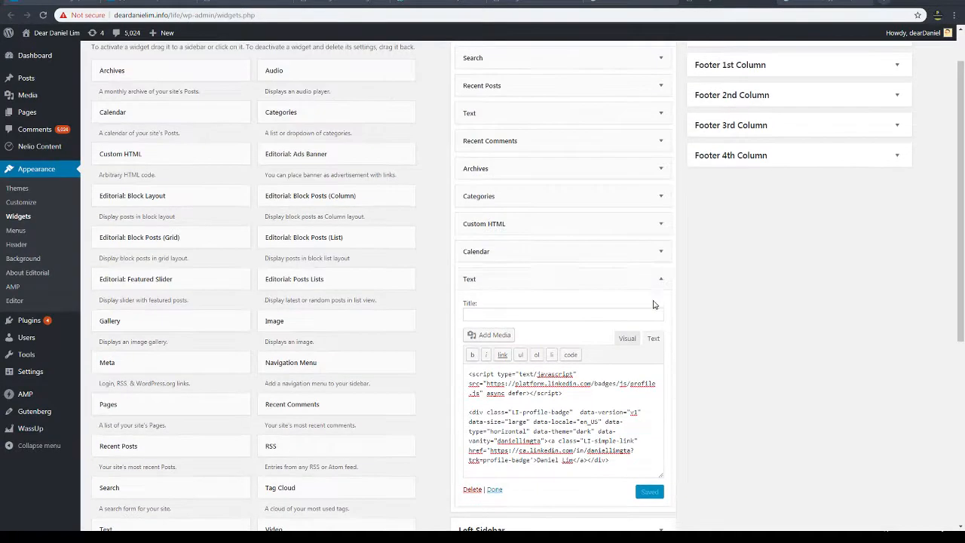
click(661, 196)
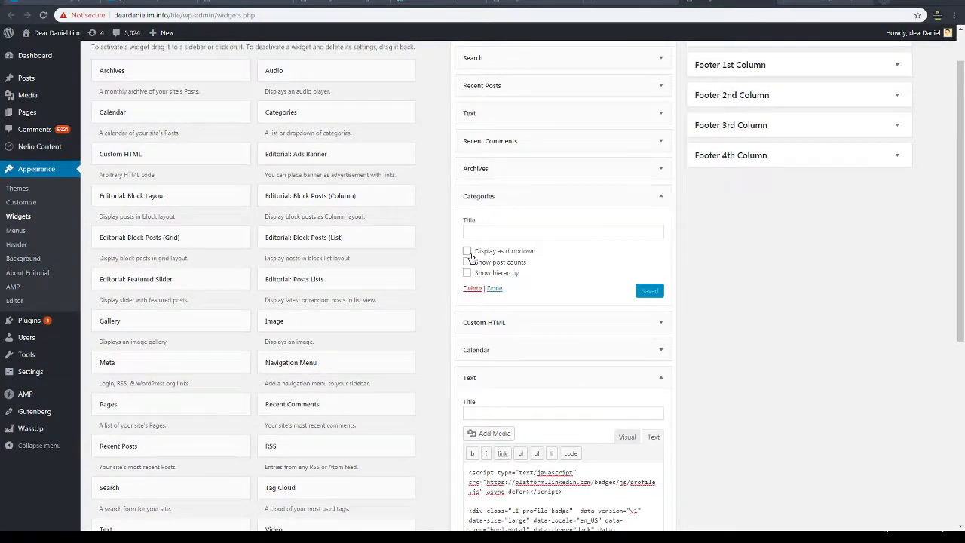
click(468, 252)
click(650, 290)
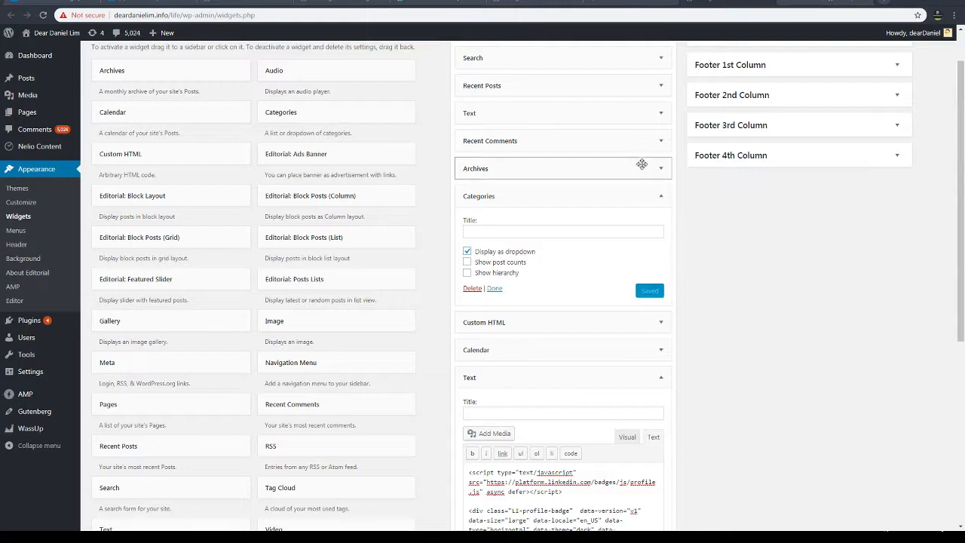
Set the Sidebar's Archives widget to display as dropdown, save it, and expand the Recent Comments widget's settings.
click(661, 169)
click(521, 226)
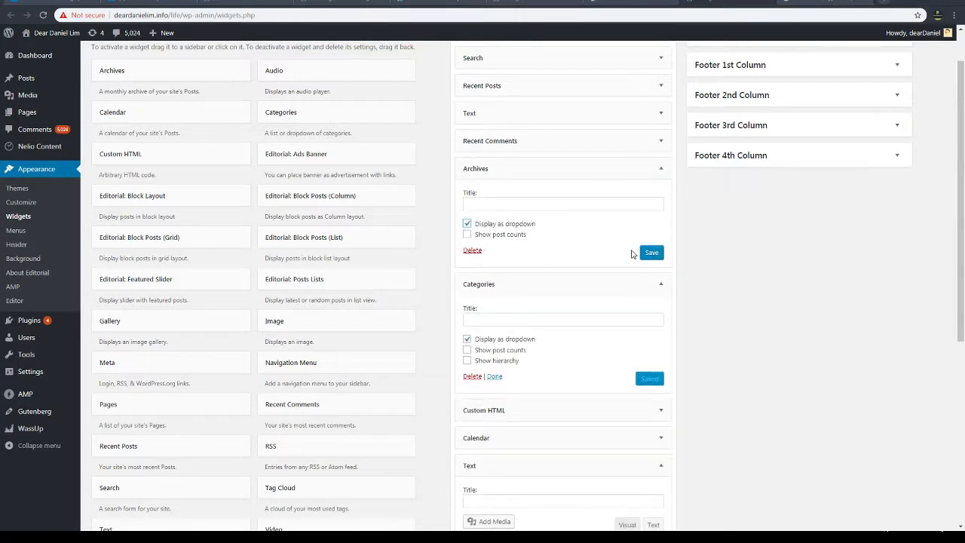
click(652, 253)
click(656, 139)
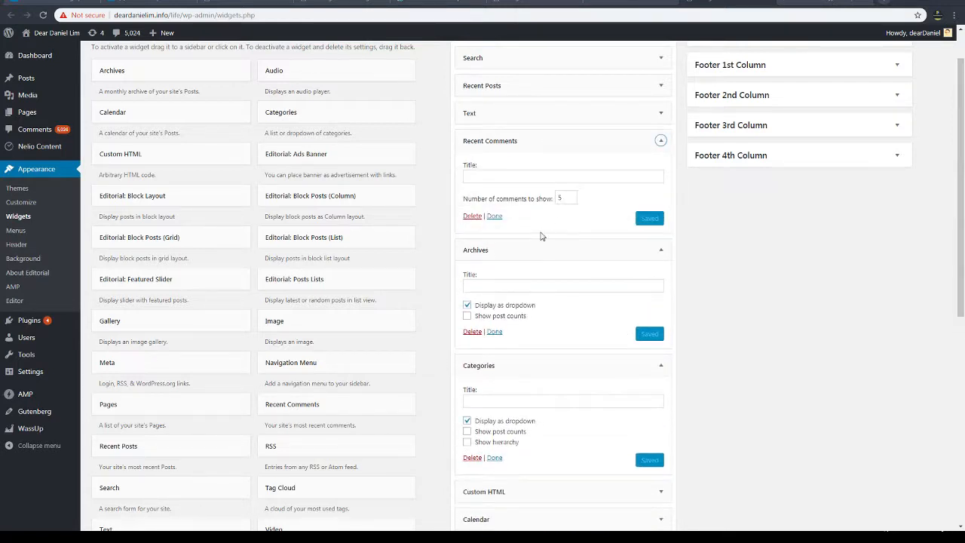
scroll(743, 172, up, 2)
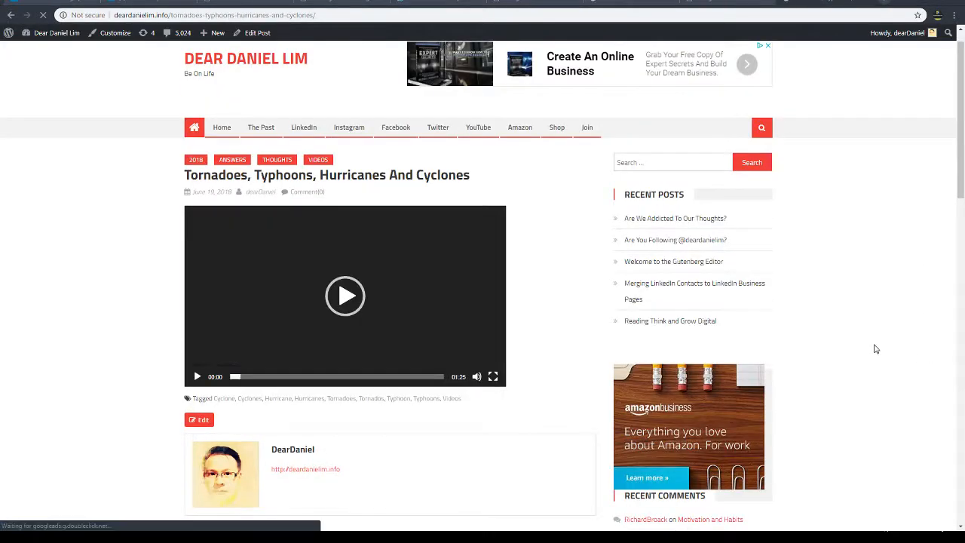
Check the Archives and Categories dropdowns and the LinkedIn badge in the live blog post's sidebar.
scroll(875, 348, down, 5)
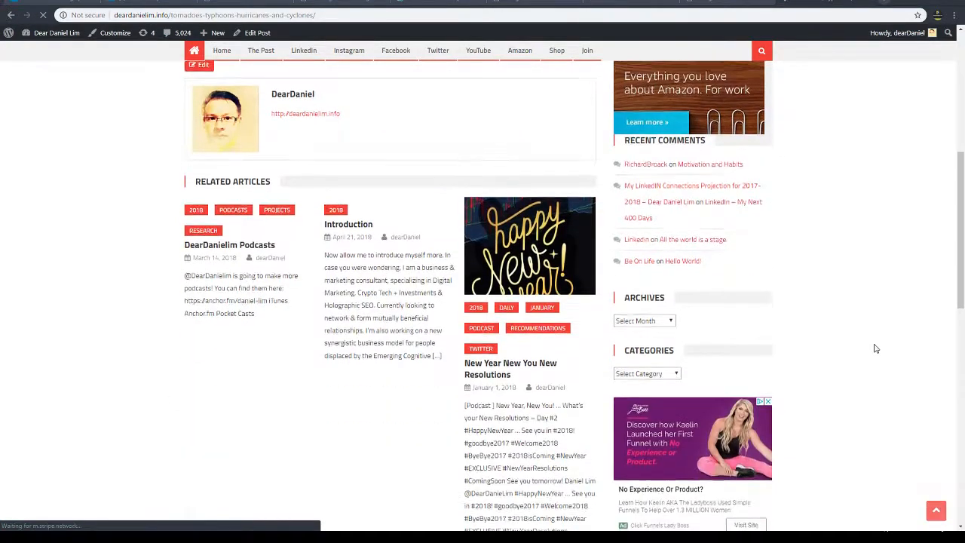
scroll(875, 349, down, 8)
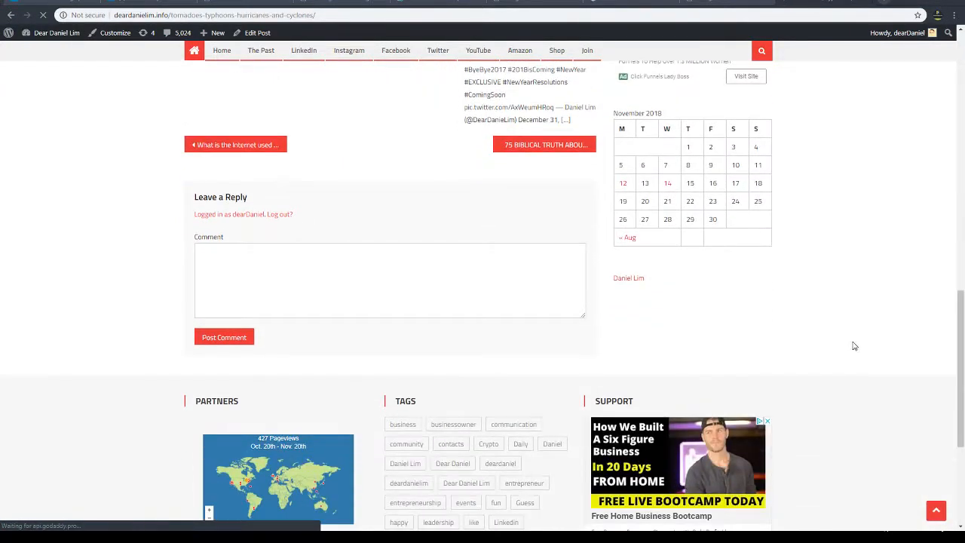
click(626, 2)
scroll(721, 267, up, 5)
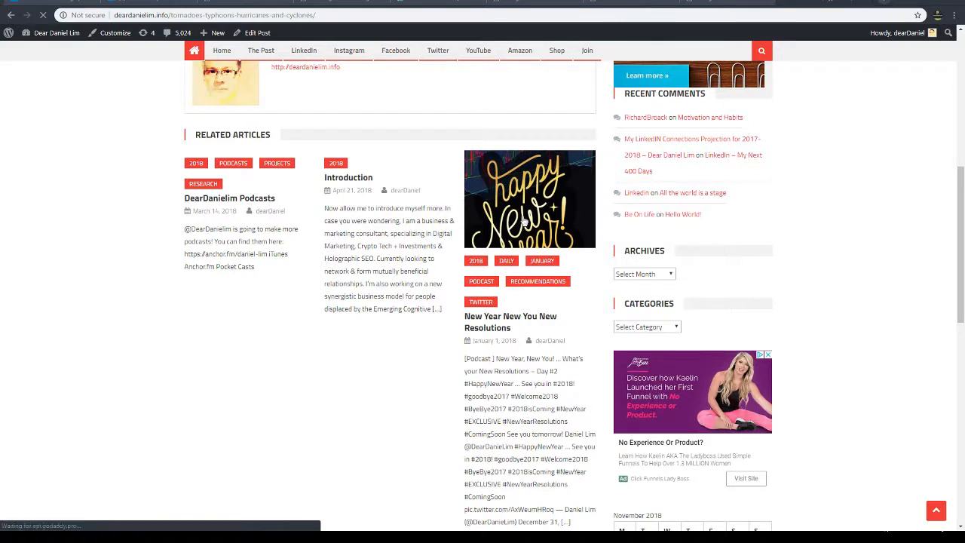
Open the New Year New You New Resolutions post, examine the LinkedIn badge below the sidebar calendar, and follow its profile link.
click(525, 223)
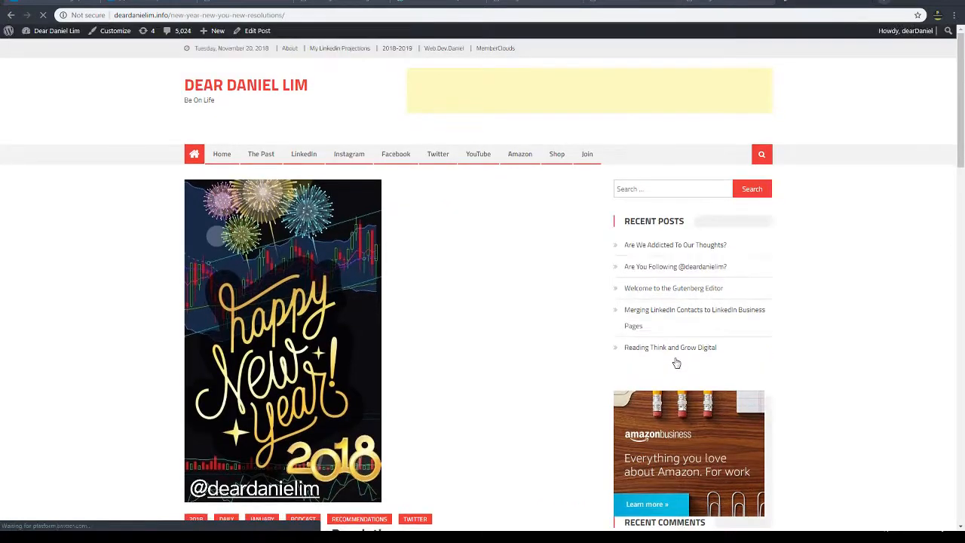
scroll(679, 365, down, 20)
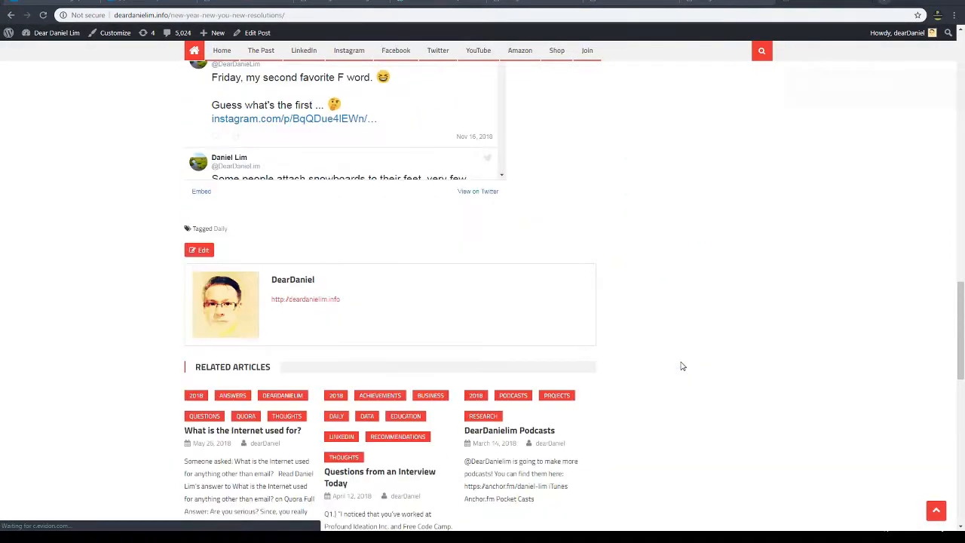
scroll(742, 304, up, 3)
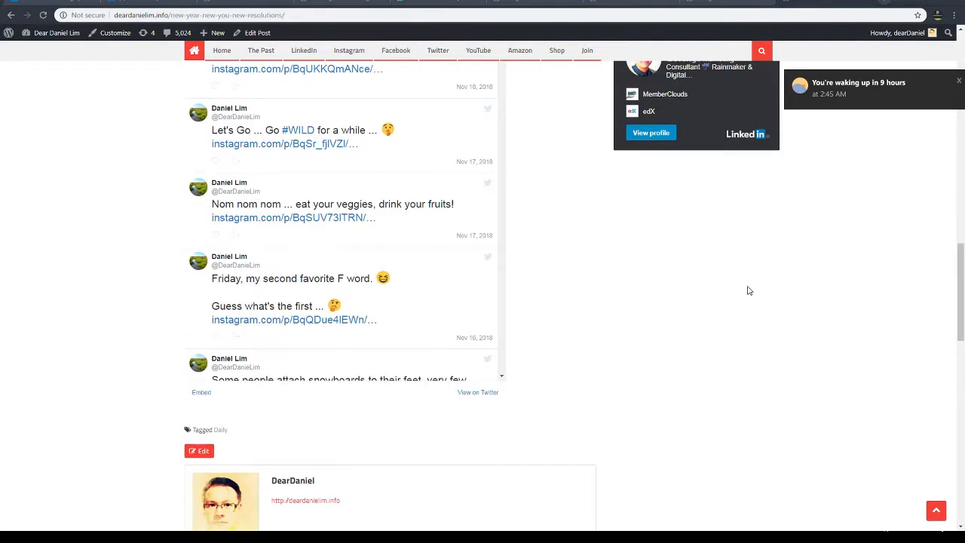
scroll(748, 291, up, 3)
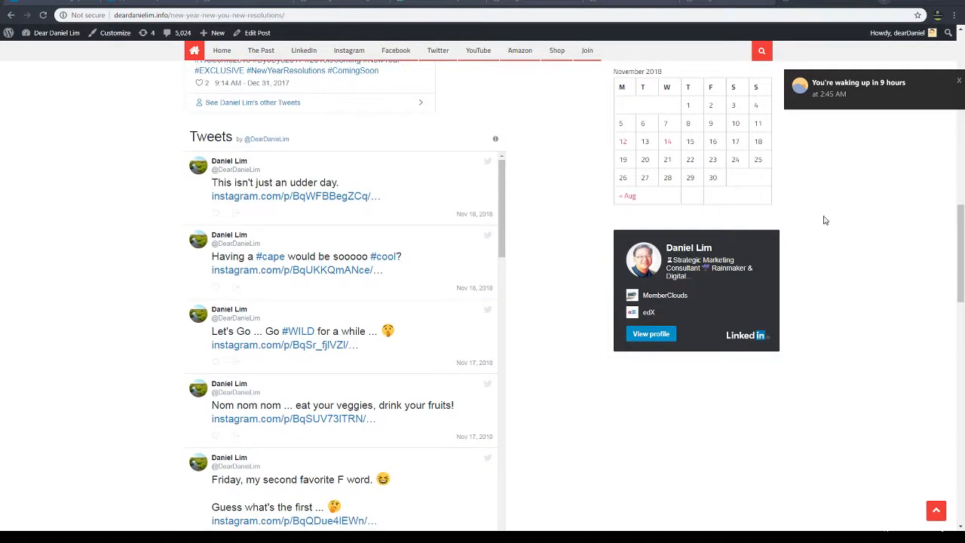
scroll(825, 220, up, 2)
drag(765, 367, 813, 469)
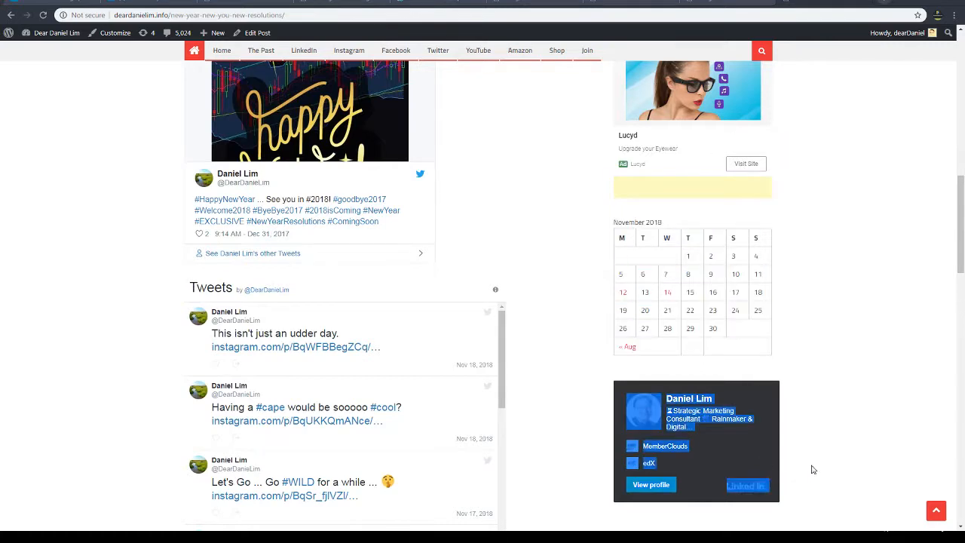
click(889, 407)
scroll(891, 408, up, 2)
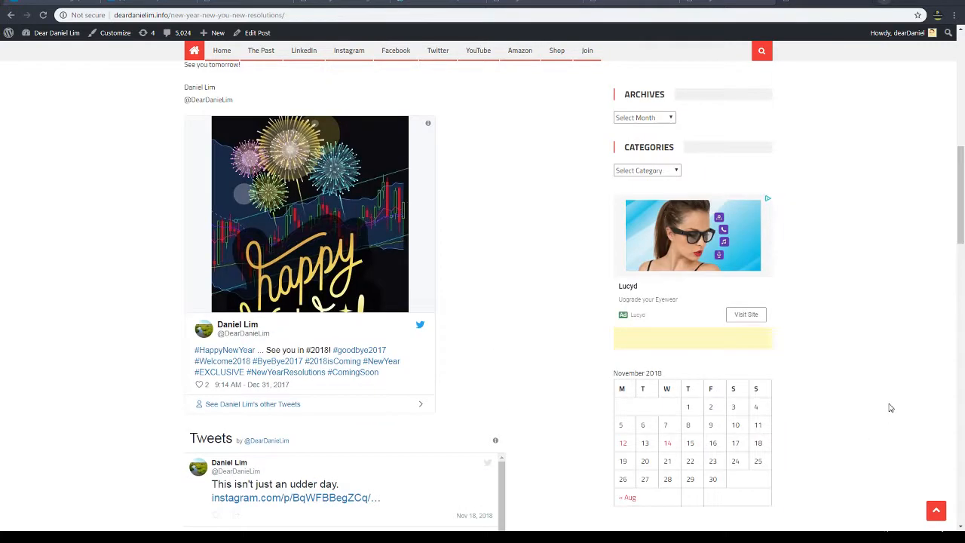
scroll(891, 408, down, 3)
scroll(879, 405, down, 2)
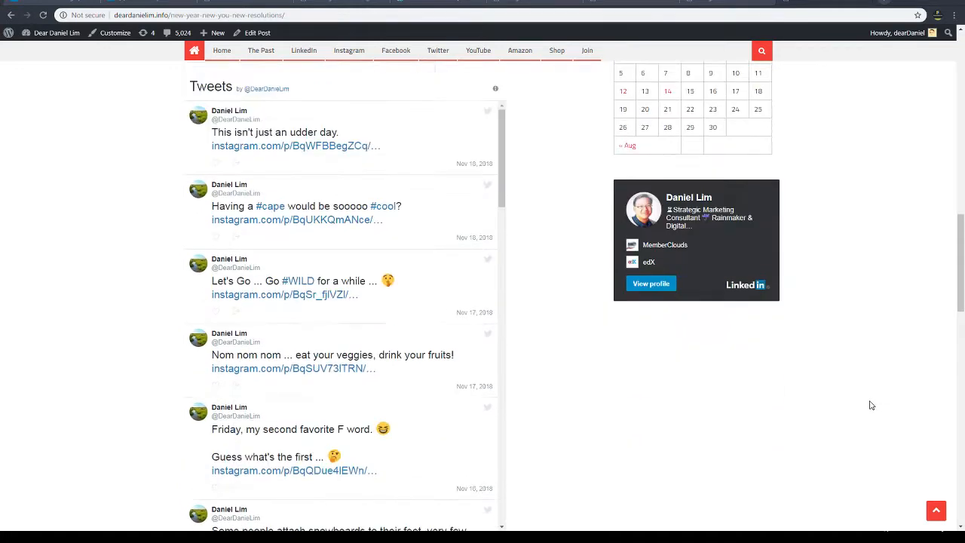
click(662, 289)
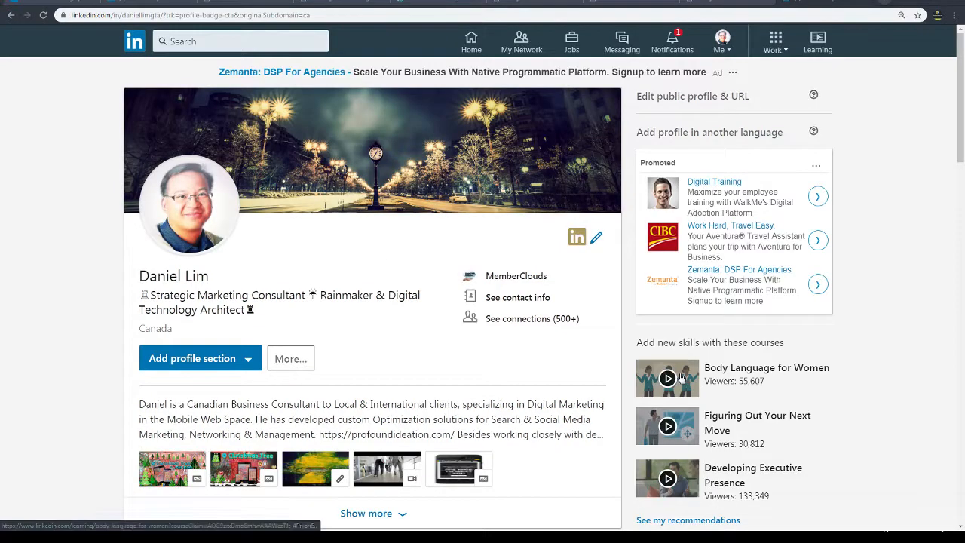
Examine how the vertical dark LinkedIn badge displays under Partners in the live MemberClouds footer.
click(638, 1)
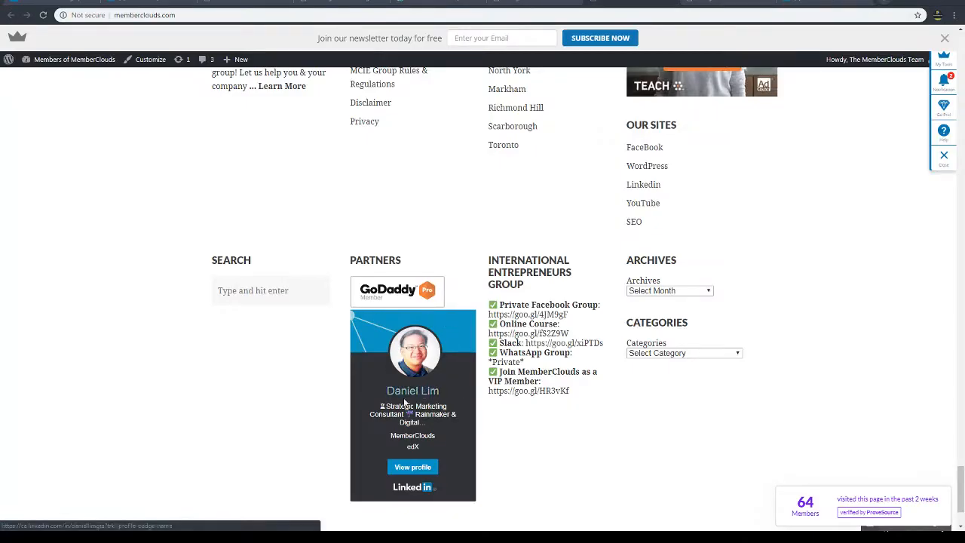
scroll(431, 418, up, 1)
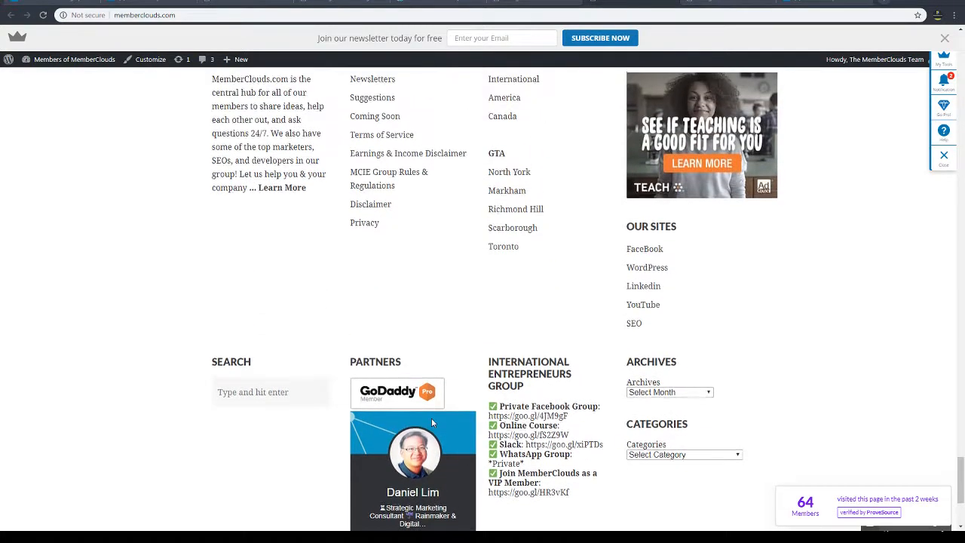
scroll(432, 421, up, 1)
scroll(432, 421, down, 2)
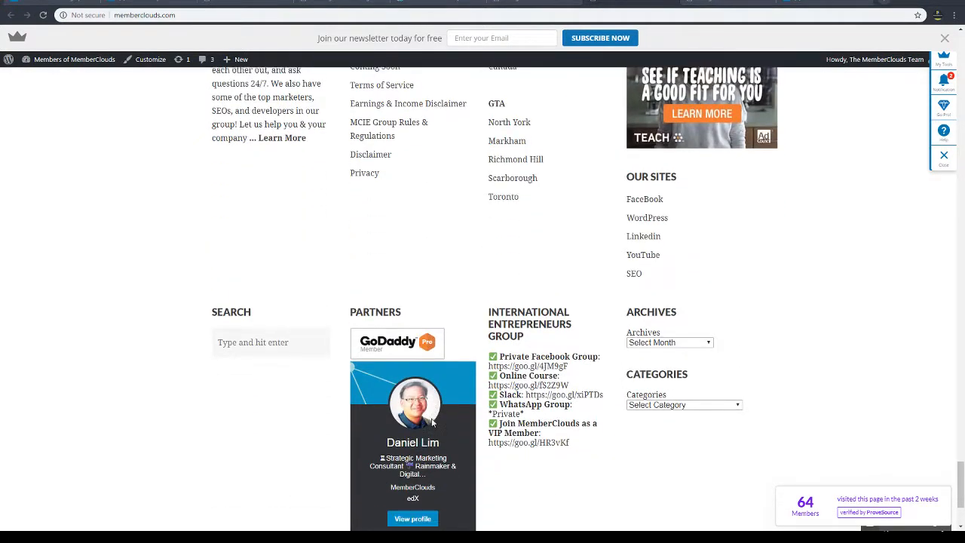
scroll(433, 423, up, 2)
scroll(432, 423, down, 1)
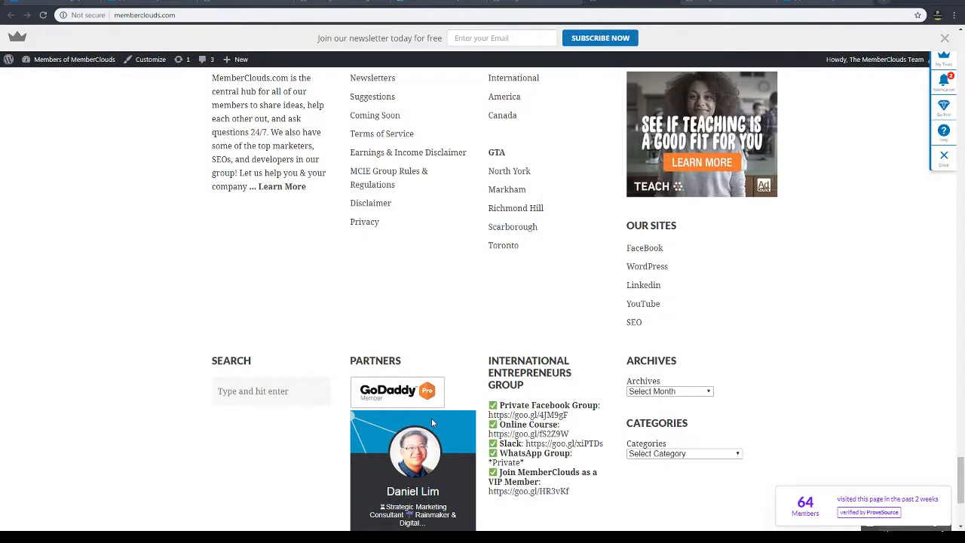
scroll(432, 422, up, 1)
scroll(431, 422, down, 2)
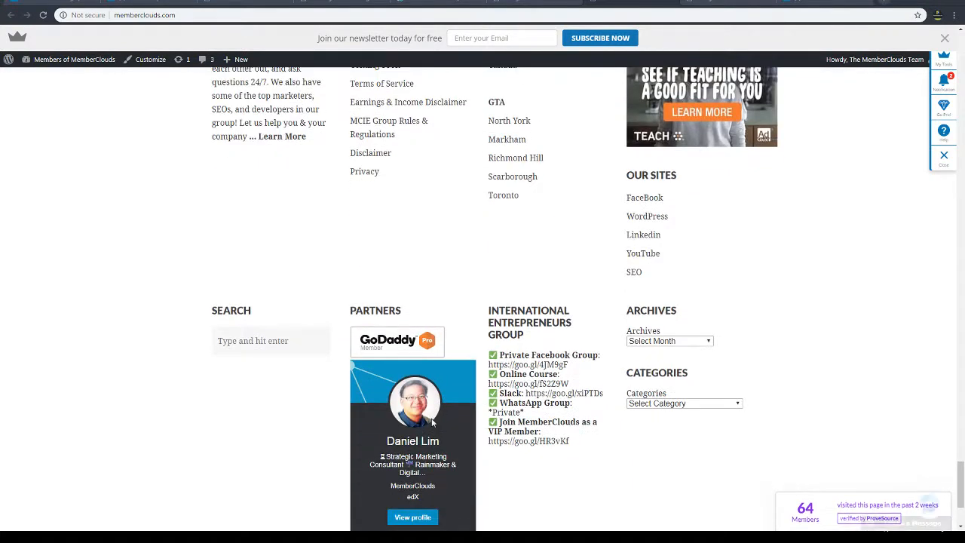
scroll(432, 422, up, 1)
Return to the LinkedIn badge builder and review the Step 1 script instructions.
click(729, 2)
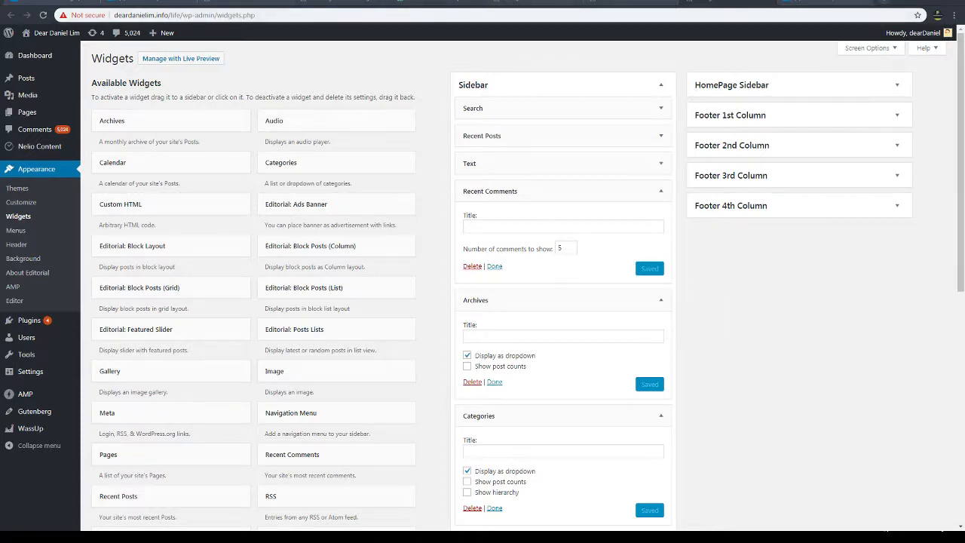
click(824, 2)
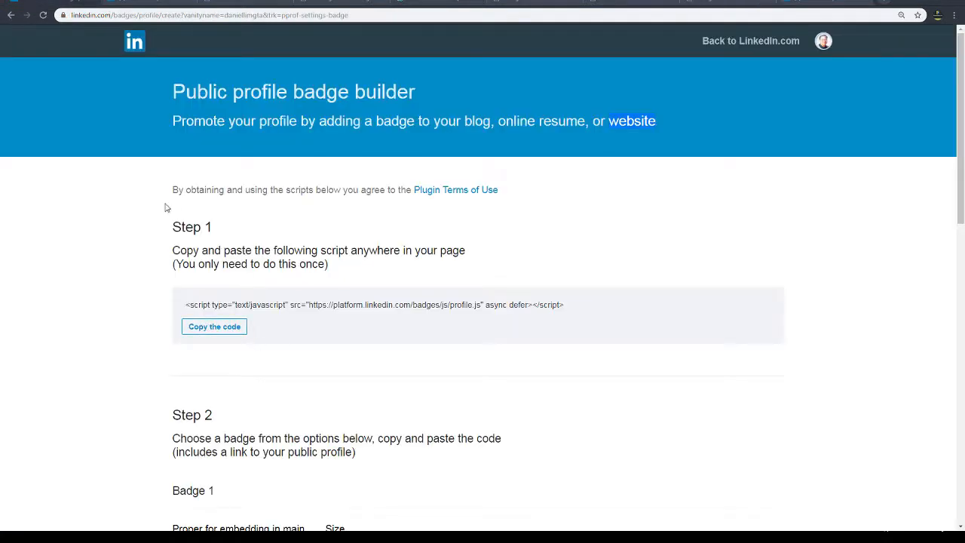
click(122, 205)
drag(144, 252, 627, 356)
click(611, 378)
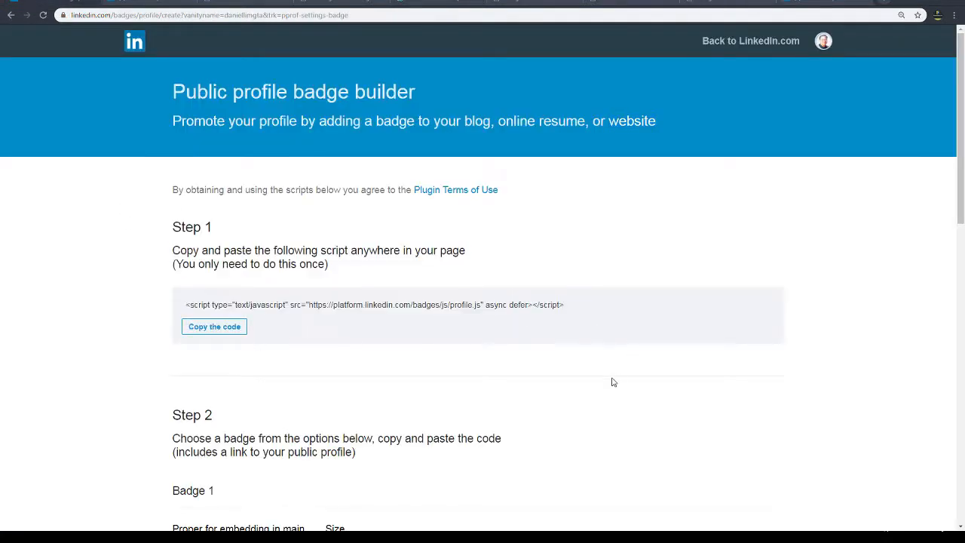